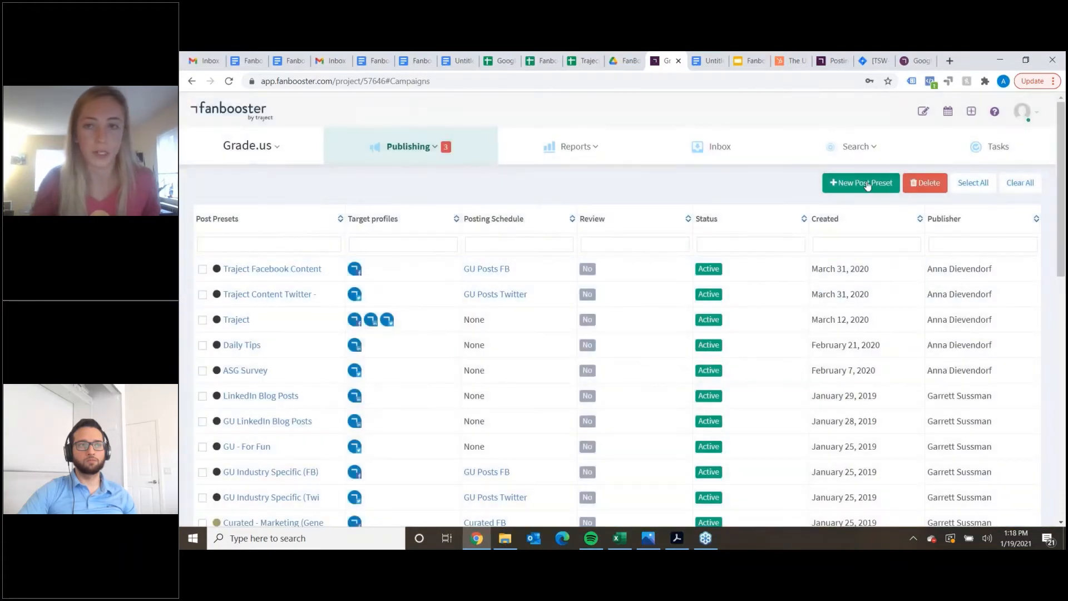
# Start a new post preset named "Traject" with the Grade.us Facebook page as its target profile.
pyautogui.click(868, 185)
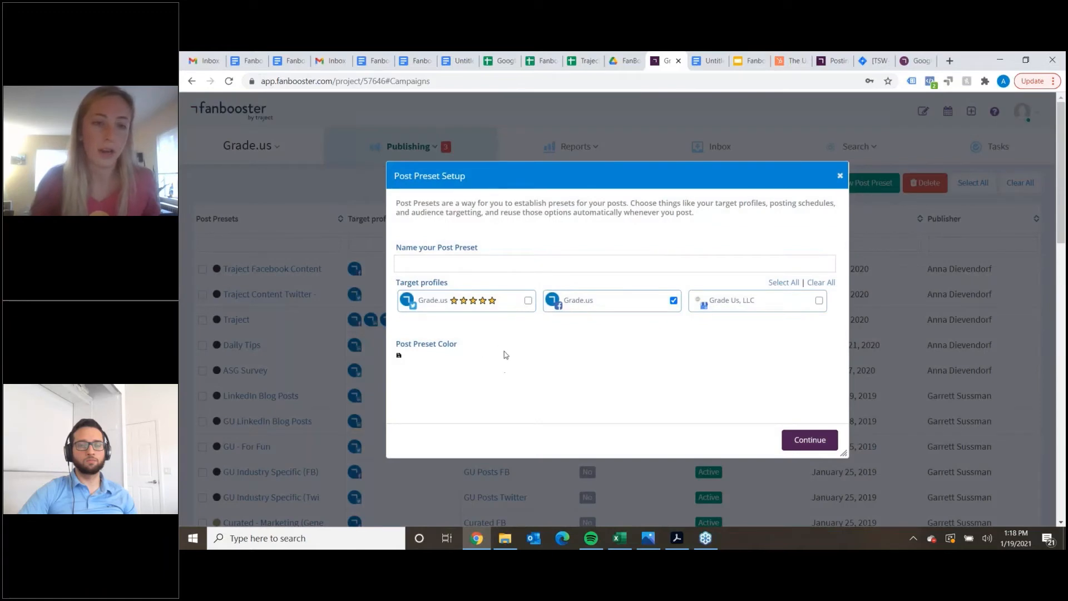
pyautogui.click(488, 270)
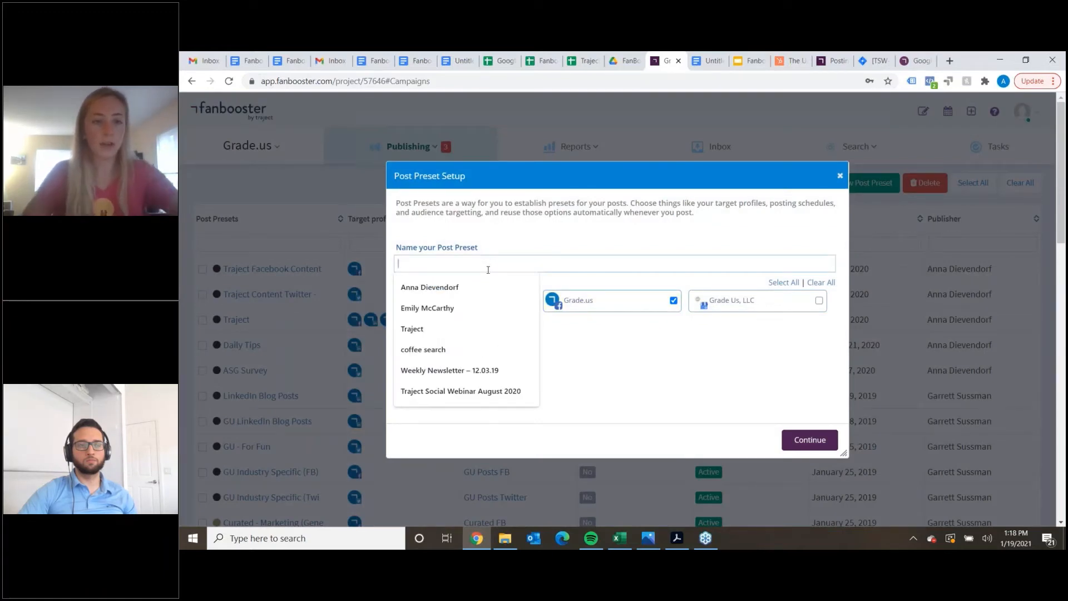
pyautogui.click(440, 328)
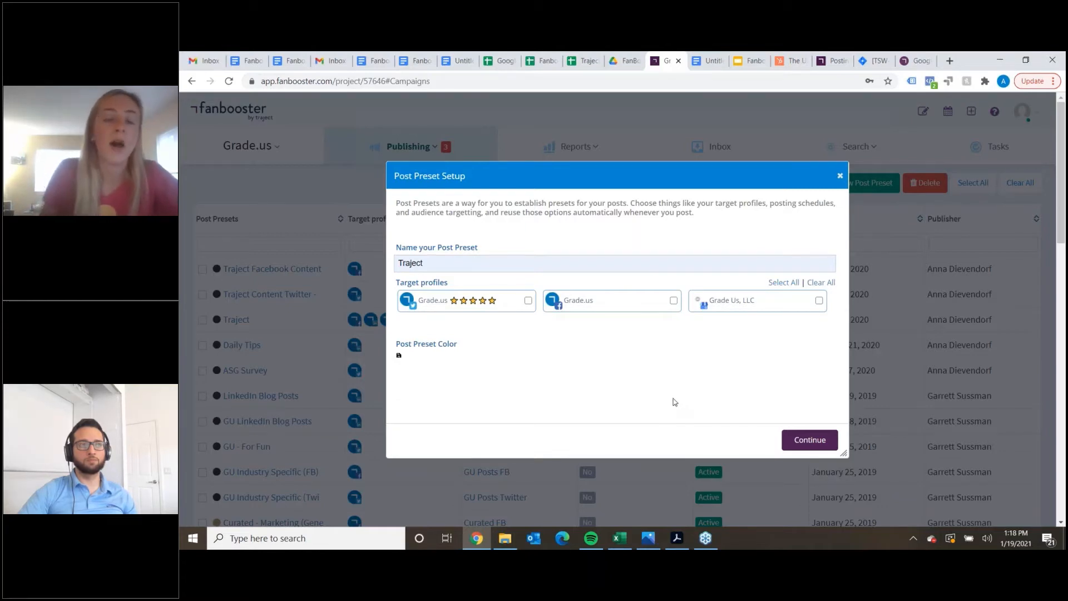
pyautogui.click(456, 266)
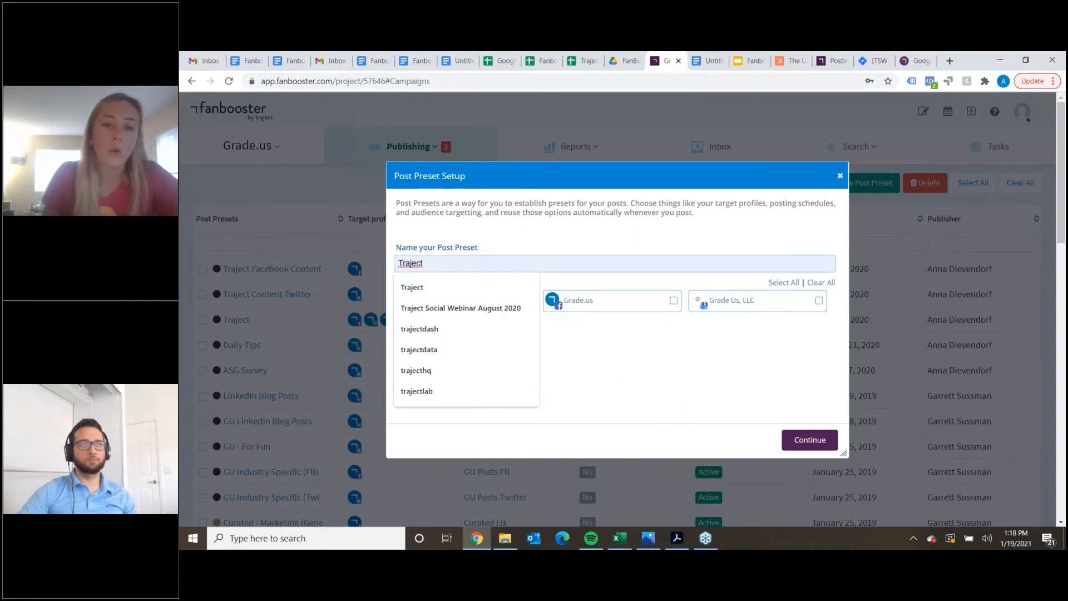
pyautogui.click(513, 293)
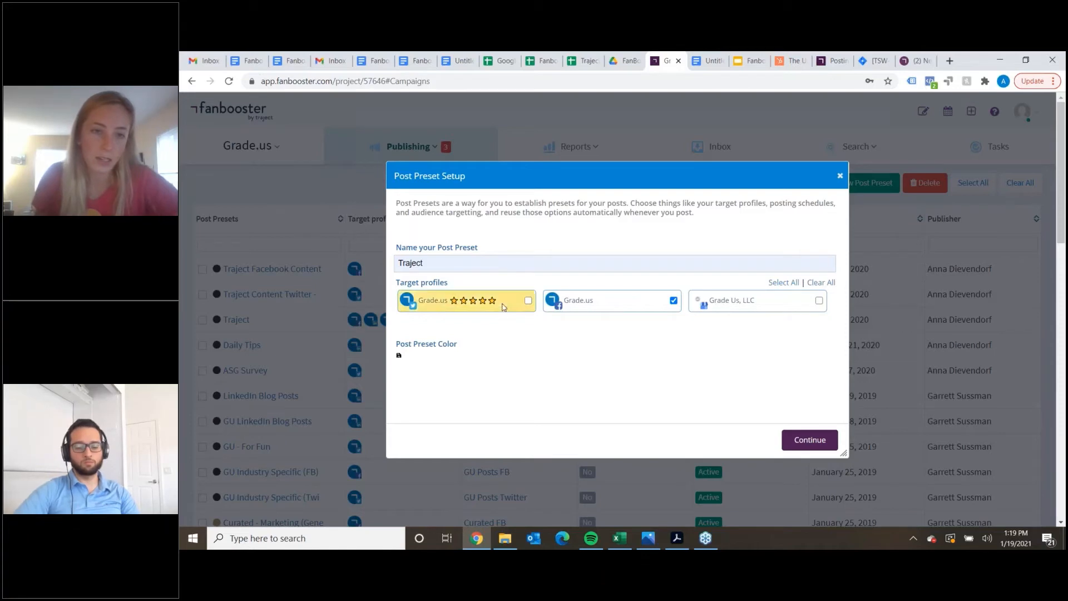
# Extend the preset name to "Traject youtube links" and create the preset.
pyautogui.click(455, 263)
pyautogui.click(461, 288)
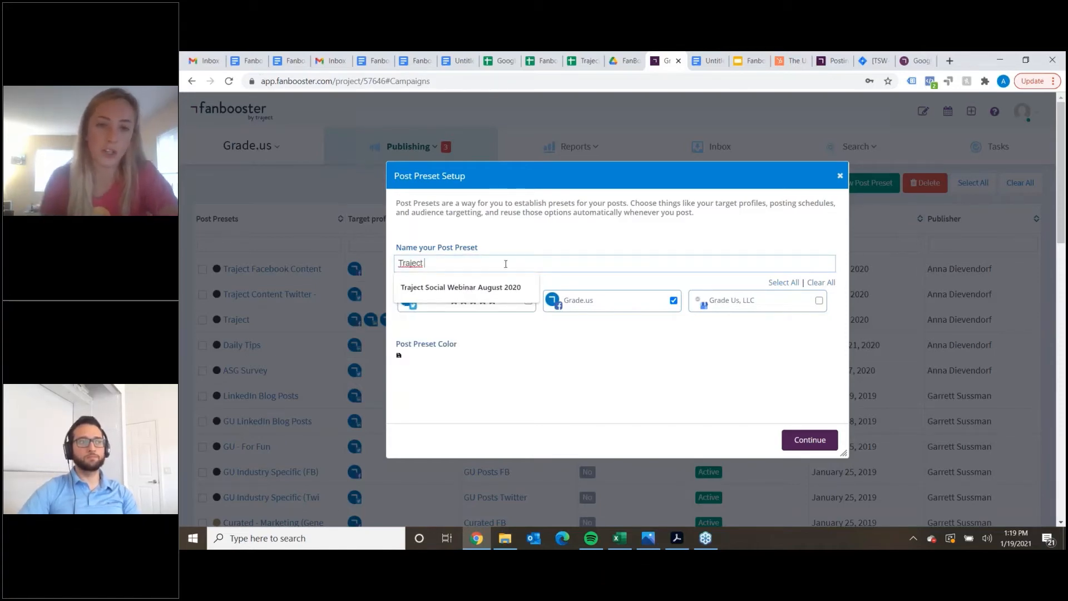
pyautogui.click(497, 329)
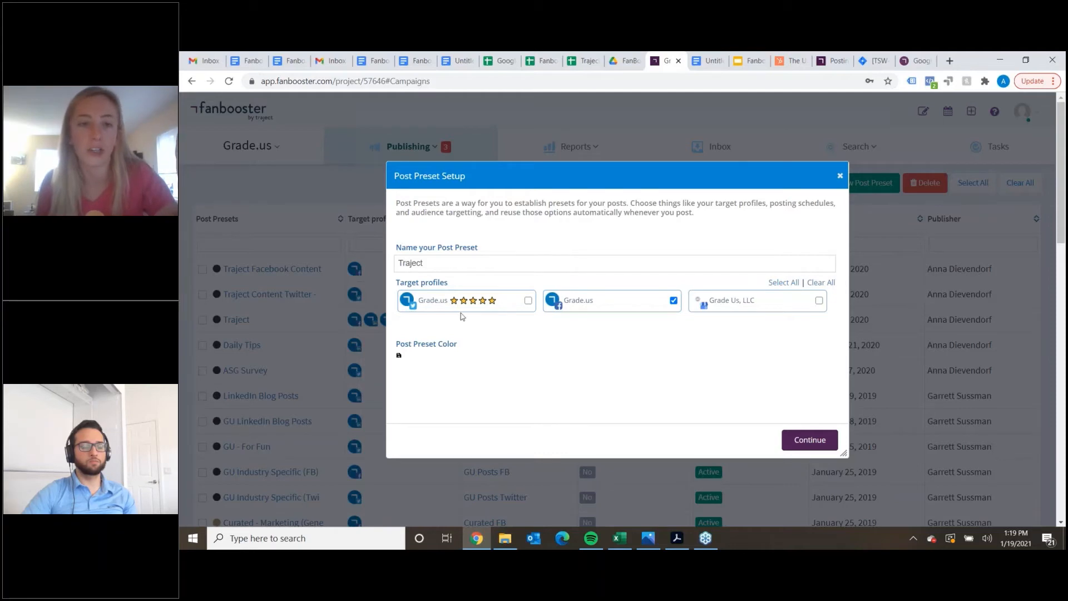
pyautogui.click(492, 266)
pyautogui.write('youtube links')
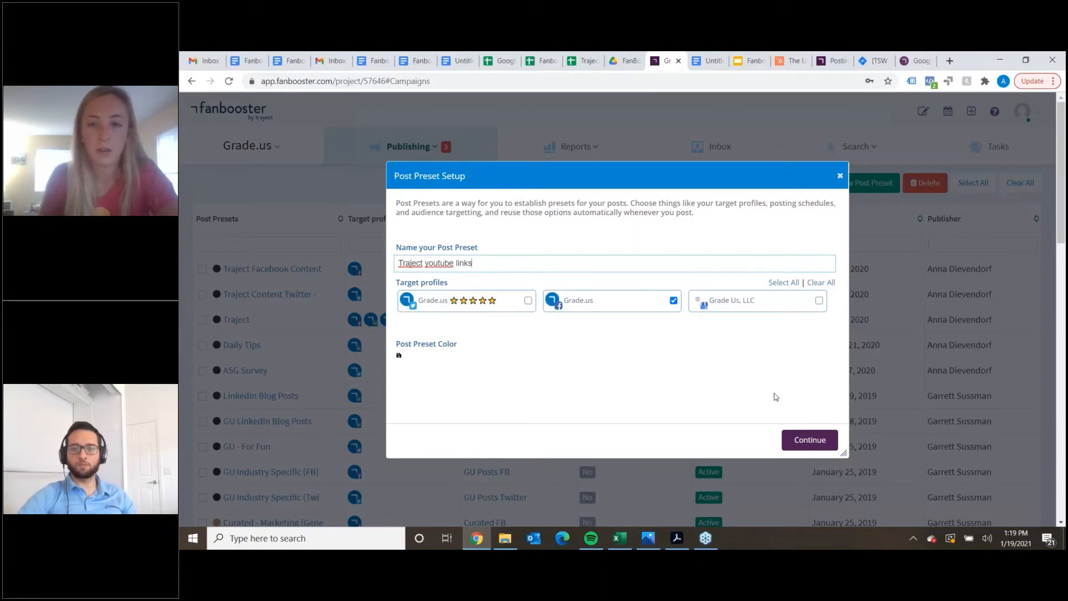
pyautogui.click(805, 443)
pyautogui.click(815, 440)
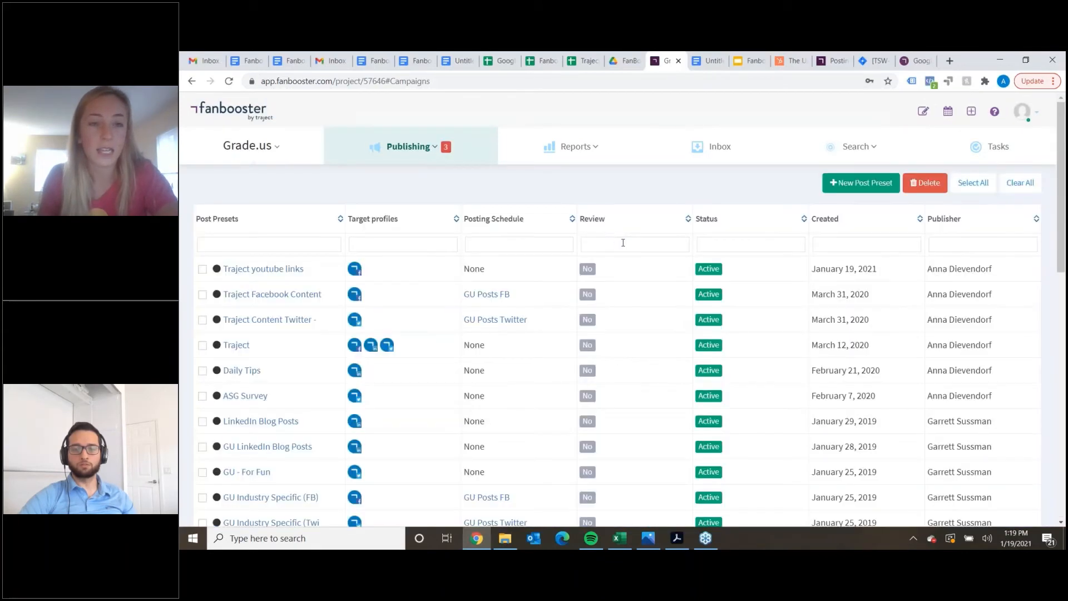
# Open the "Traject youtube links" preset and review its settings, from target profiles and posting schedule through to earnings setup.
pyautogui.click(263, 268)
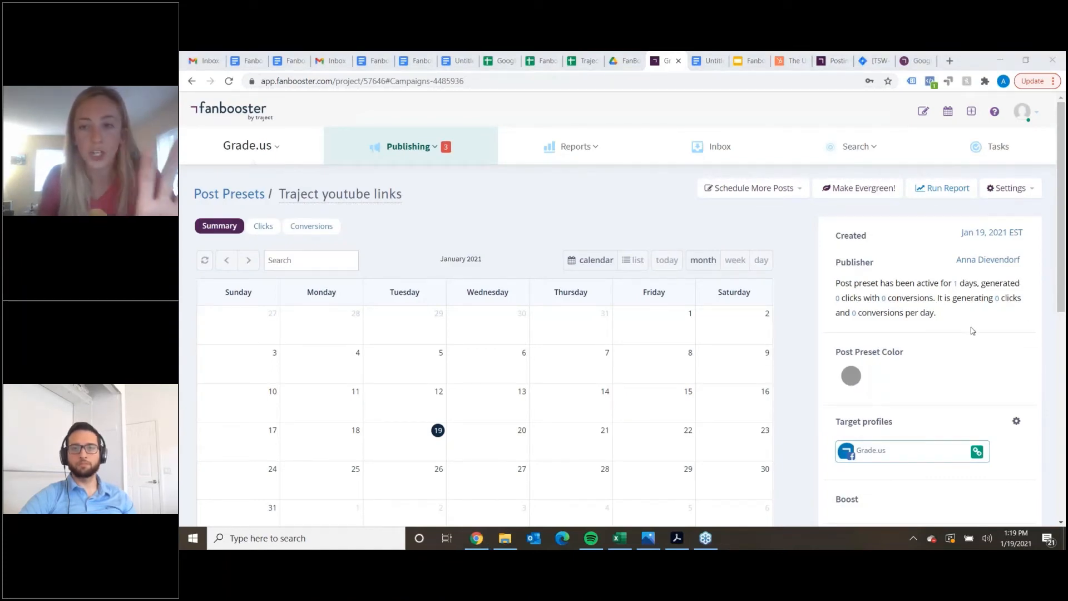
pyautogui.scroll(-2, 968, 311)
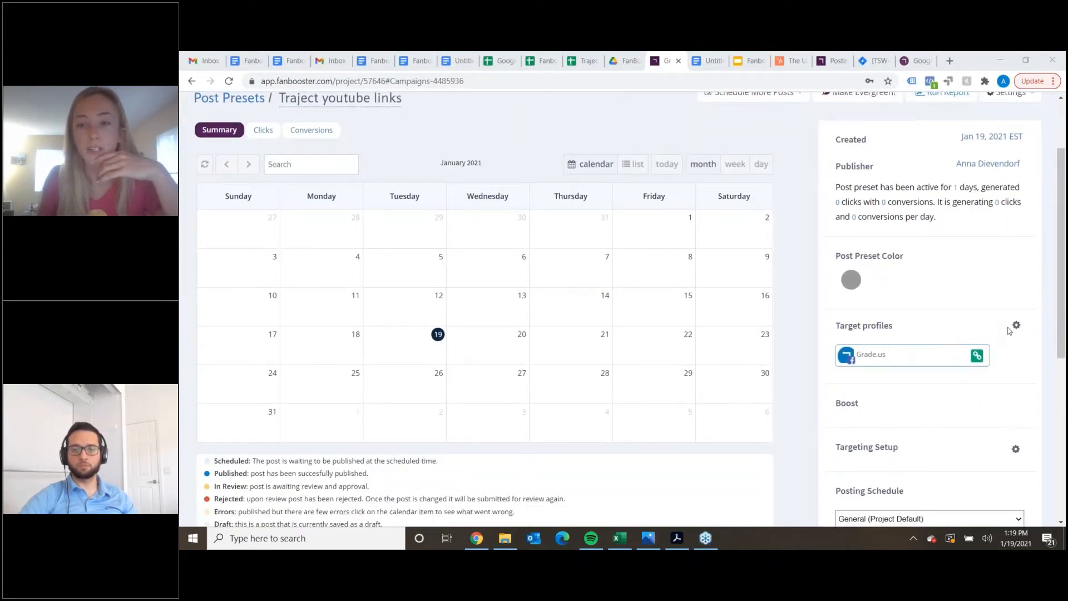
pyautogui.scroll(-2, 1010, 329)
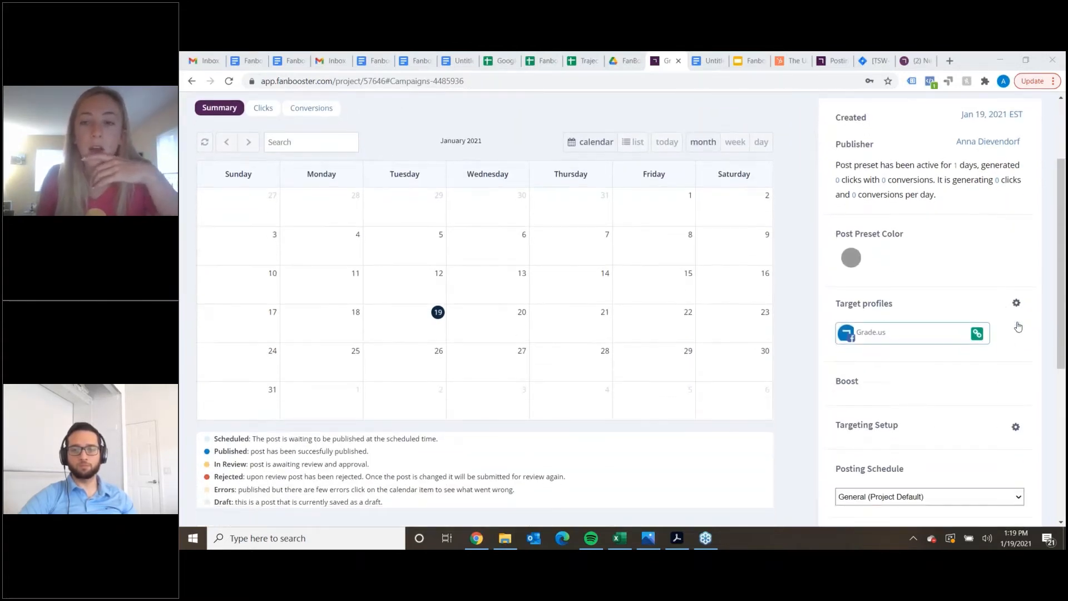
pyautogui.scroll(-1, 849, 222)
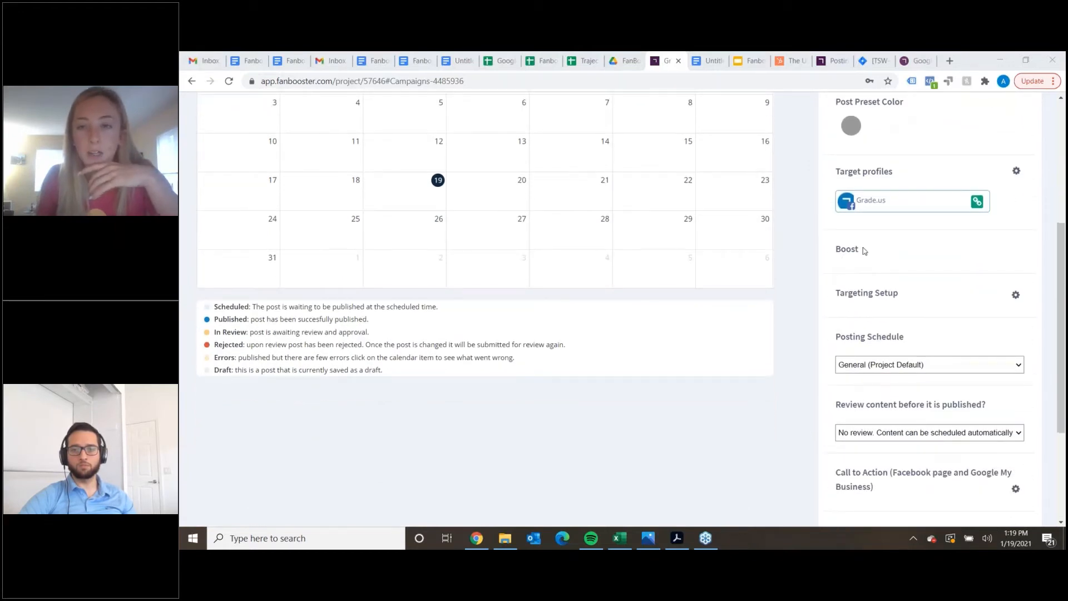
pyautogui.scroll(-1, 866, 251)
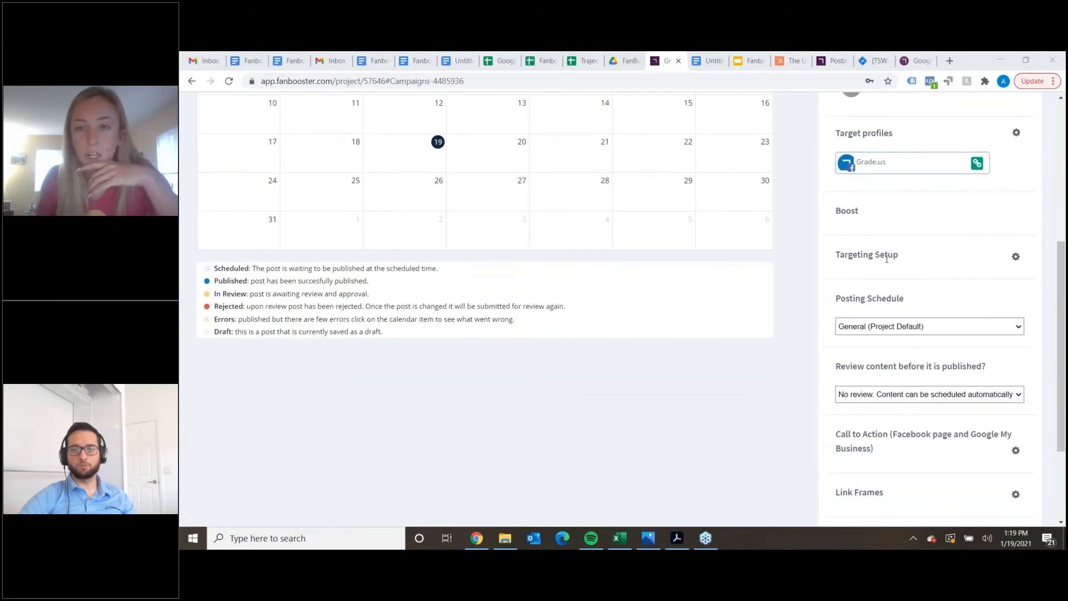
pyautogui.scroll(-3, 964, 232)
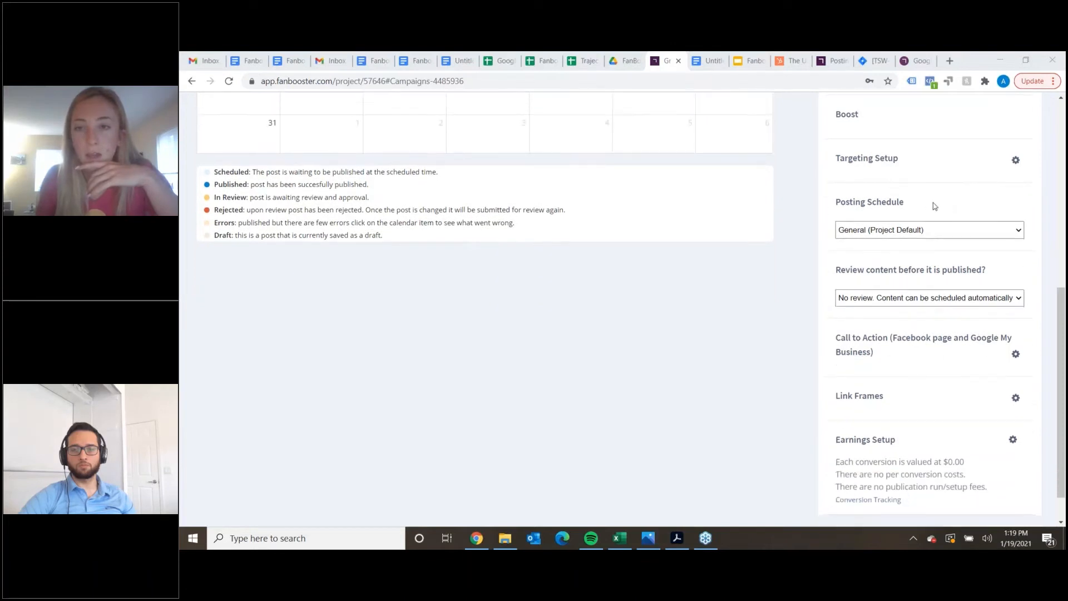
pyautogui.scroll(-1, 962, 279)
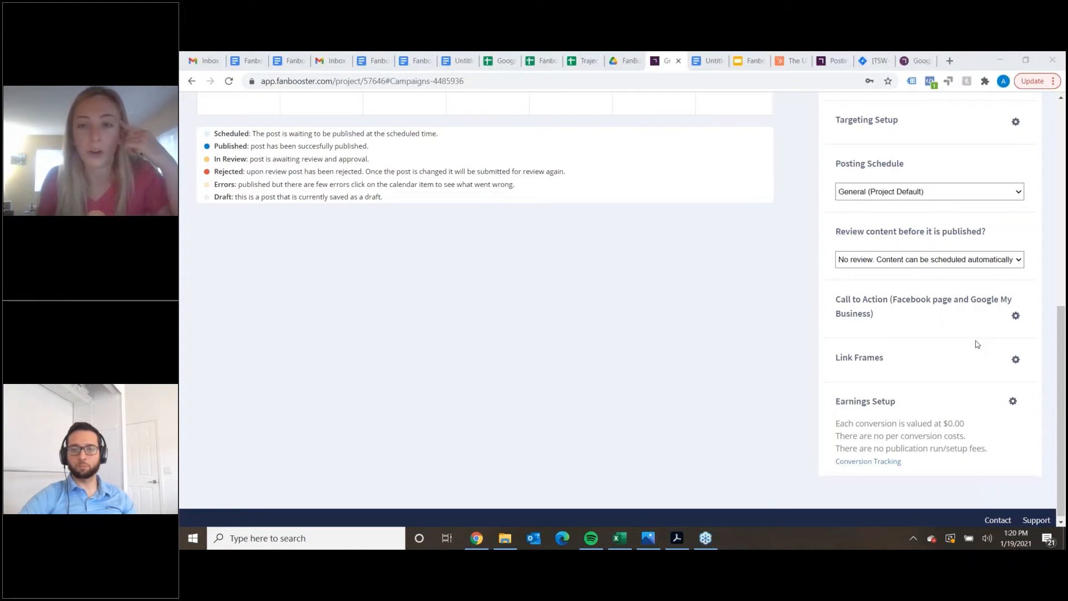
pyautogui.scroll(-1, 971, 346)
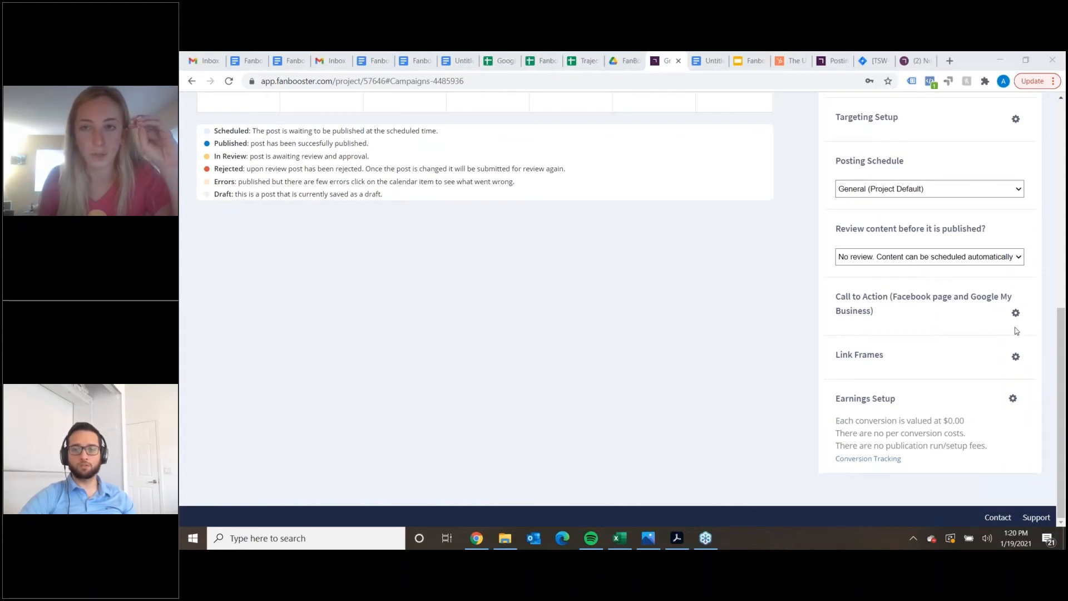
pyautogui.scroll(5, 1015, 323)
pyautogui.scroll(3, 1011, 297)
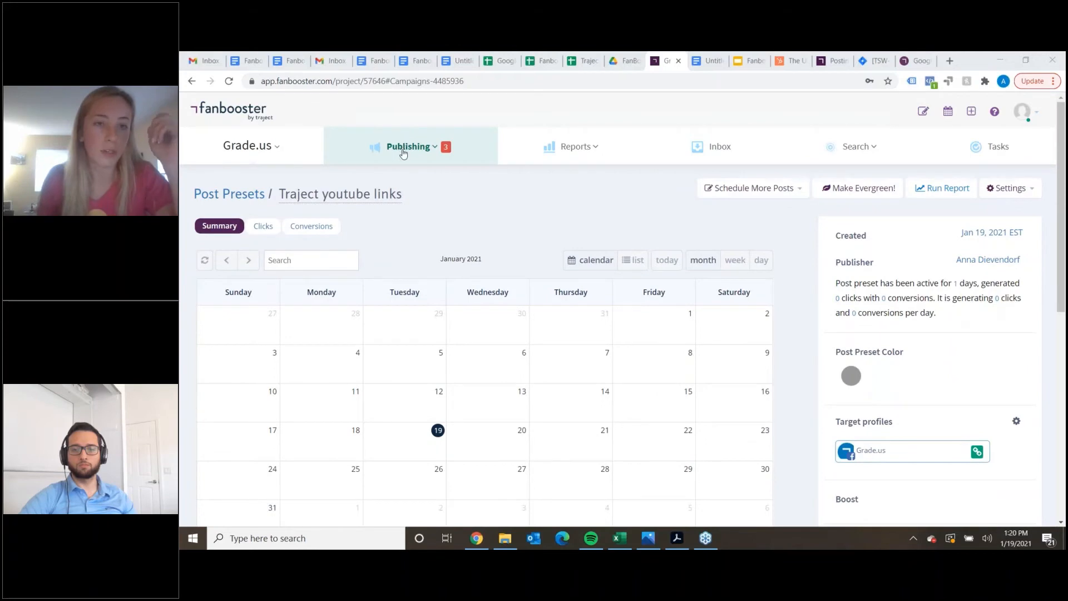
# Open the project's posting schedules and review which post presets and days each existing schedule covers.
pyautogui.click(403, 149)
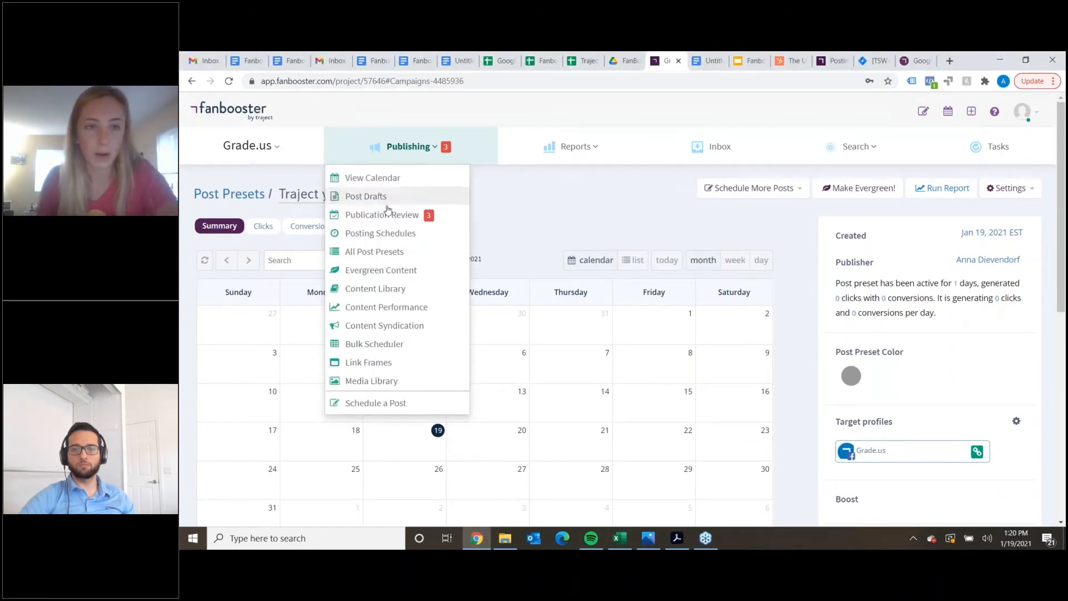
pyautogui.click(381, 236)
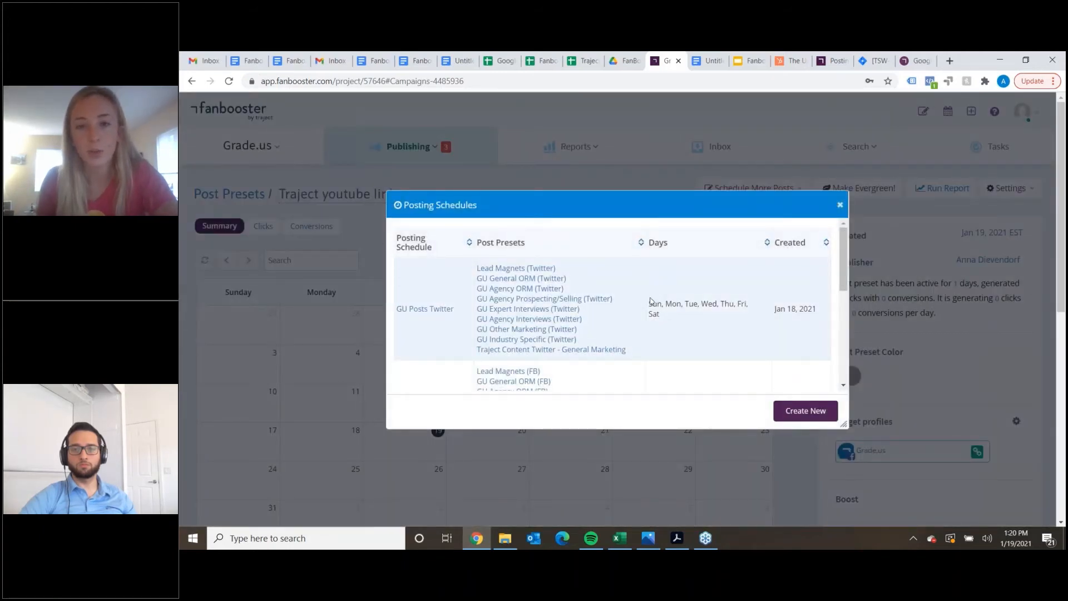
pyautogui.scroll(-5, 645, 332)
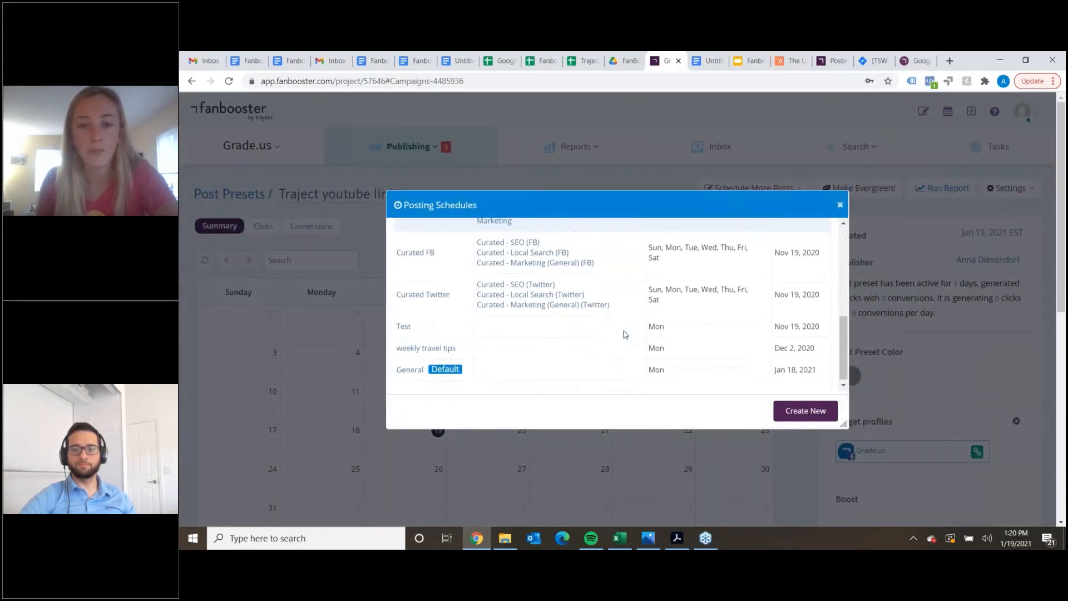
pyautogui.scroll(4, 588, 323)
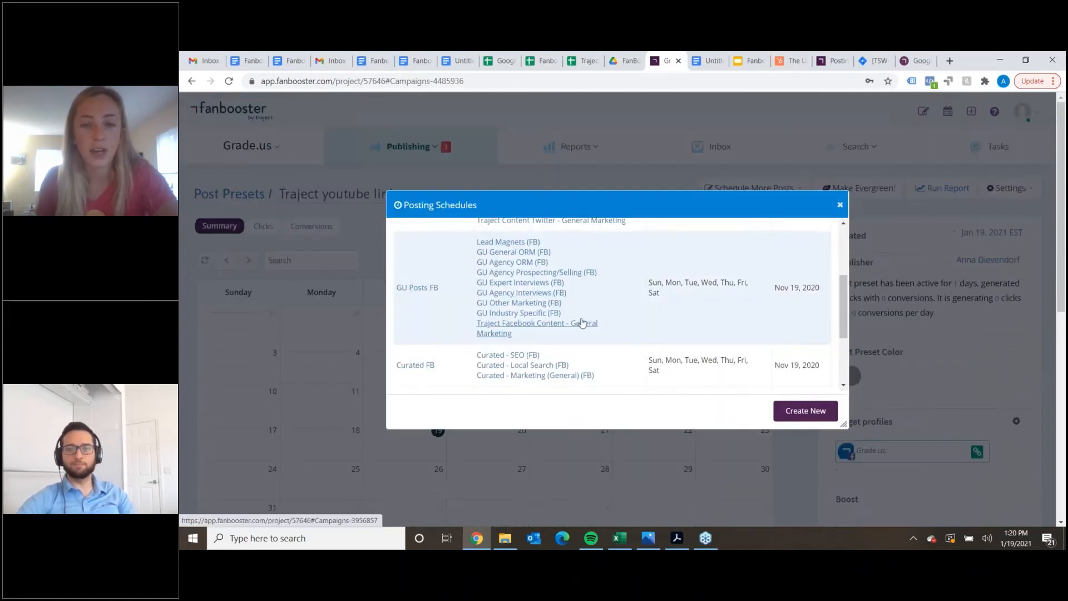
pyautogui.scroll(4, 584, 324)
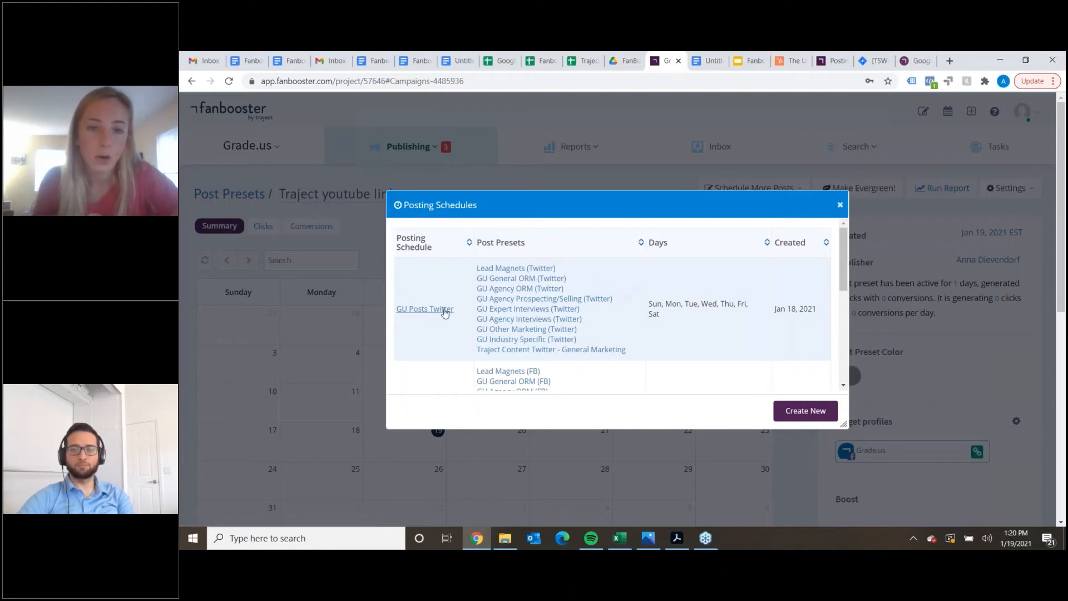
pyautogui.scroll(-1, 467, 298)
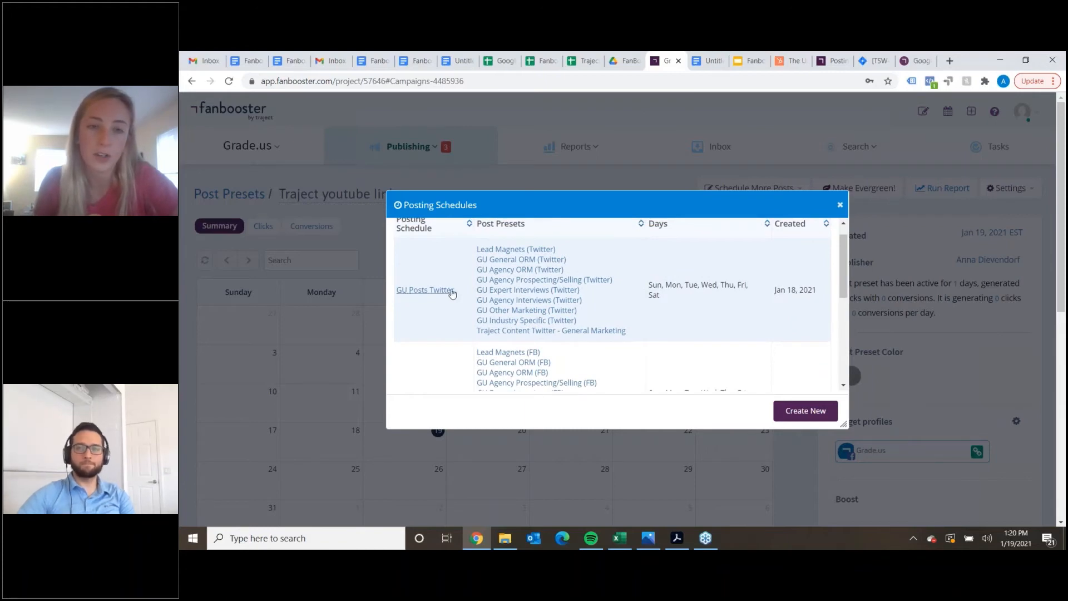
pyautogui.scroll(-2, 454, 292)
pyautogui.scroll(-4, 455, 292)
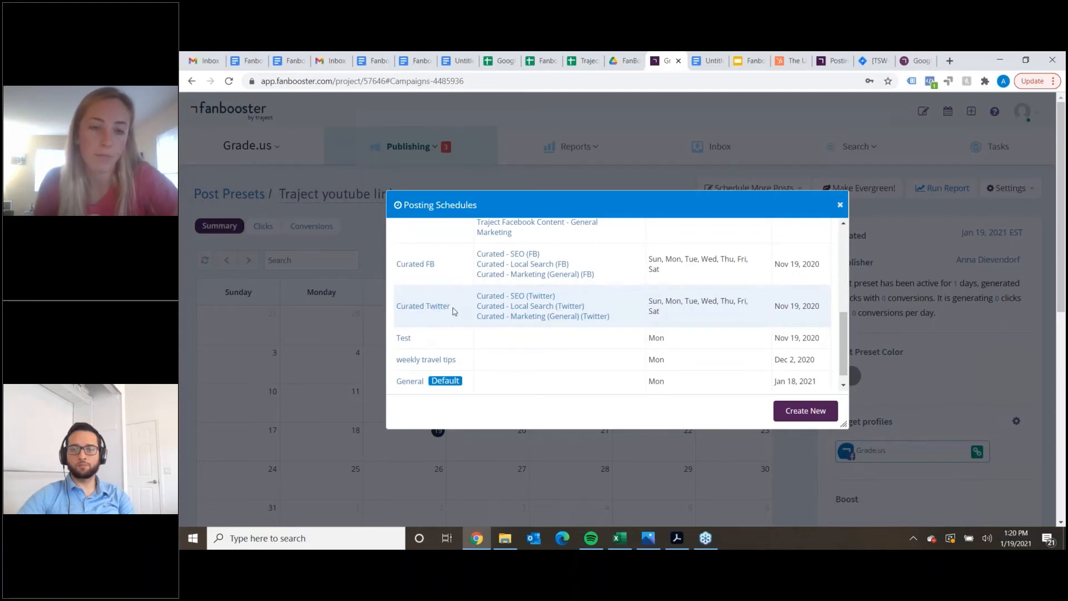
pyautogui.scroll(-1, 454, 311)
pyautogui.scroll(8, 429, 321)
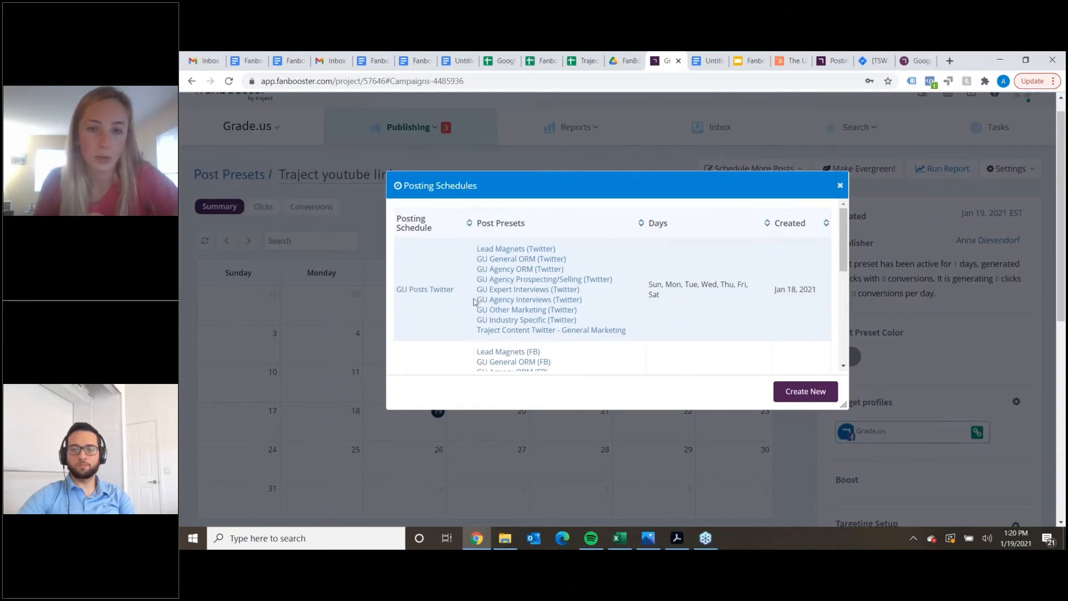
# Create a new posting schedule and describe it as "Youtube Videos".
pyautogui.click(807, 392)
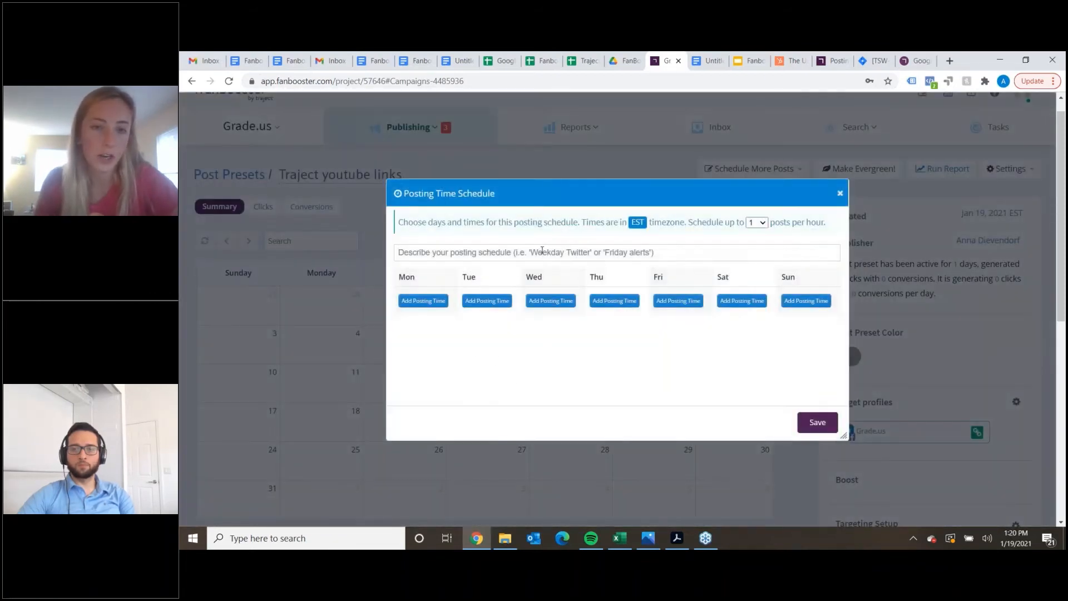
pyautogui.click(542, 250)
pyautogui.write('Youtube Videos')
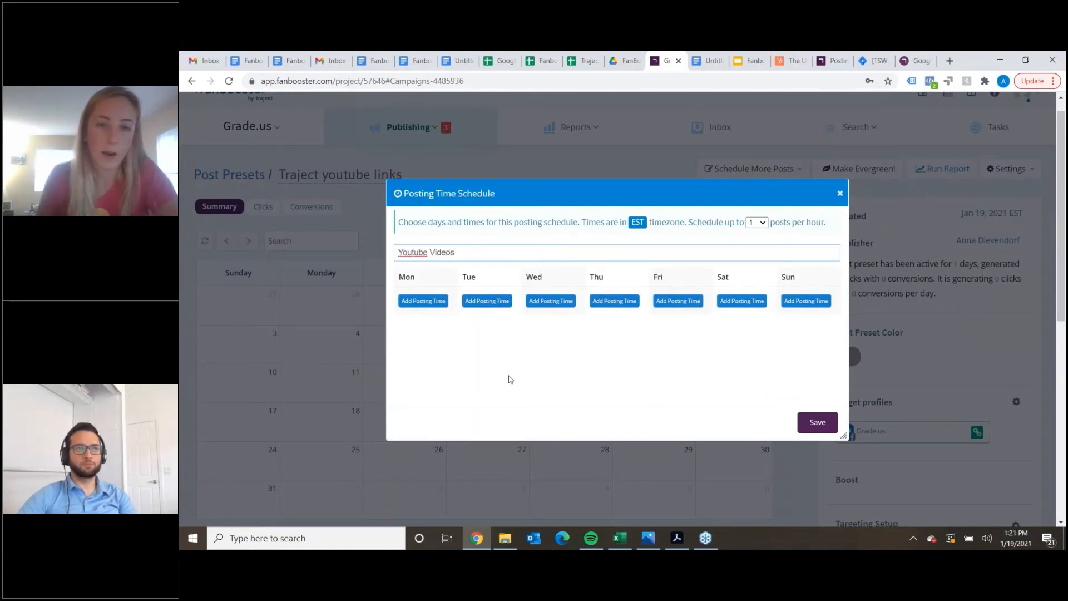
# Add posting times on Tuesday at 2 pm and Friday at 9 am, and save the Youtube Videos schedule.
pyautogui.click(489, 304)
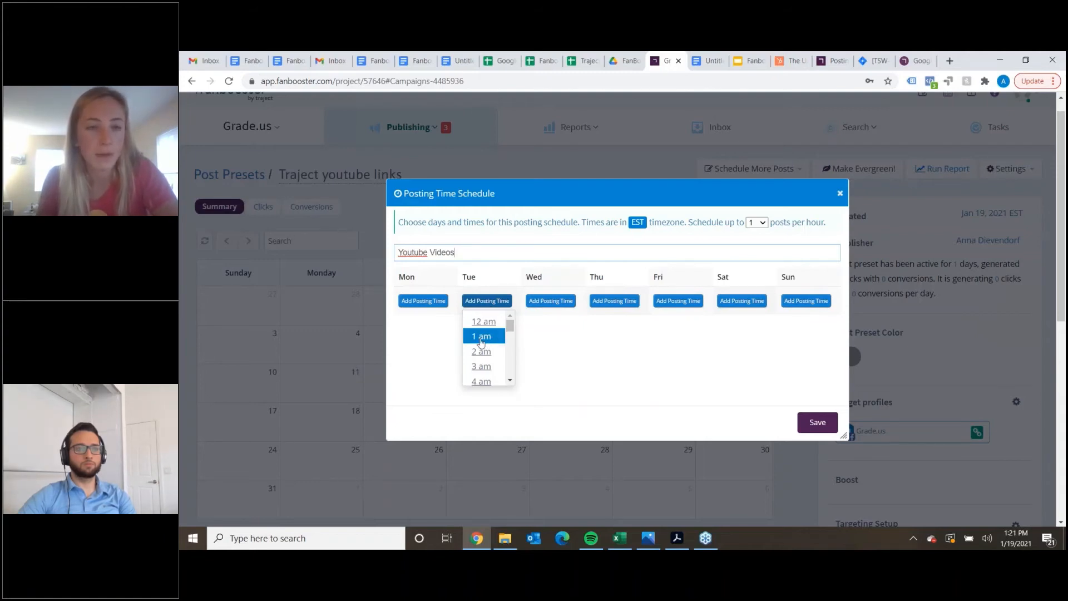
pyautogui.click(507, 380)
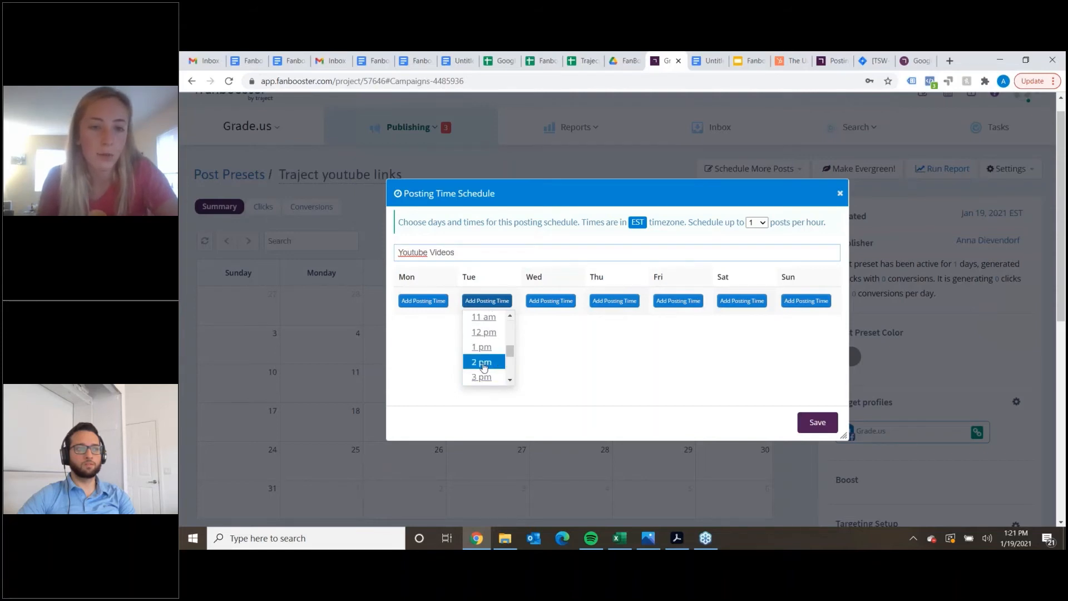
pyautogui.click(482, 362)
pyautogui.click(679, 301)
pyautogui.scroll(-2, 691, 365)
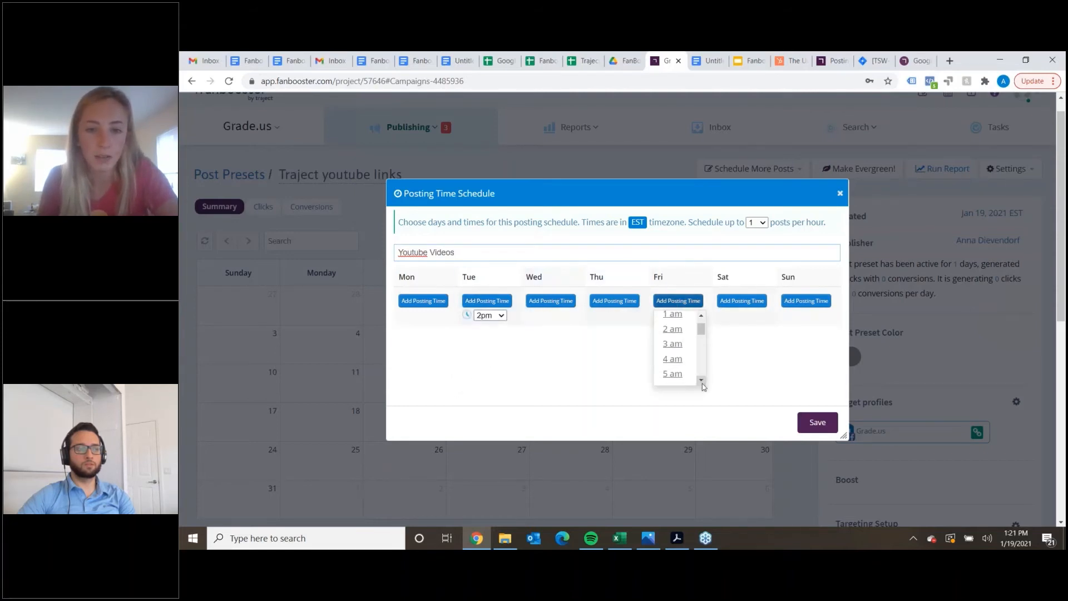
pyautogui.click(671, 365)
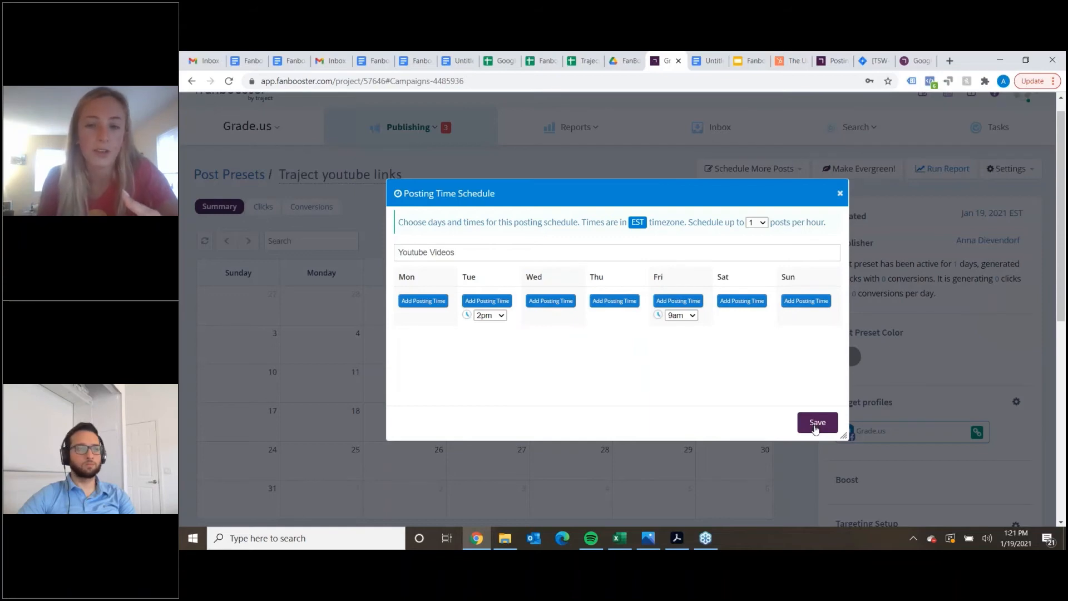
pyautogui.click(817, 427)
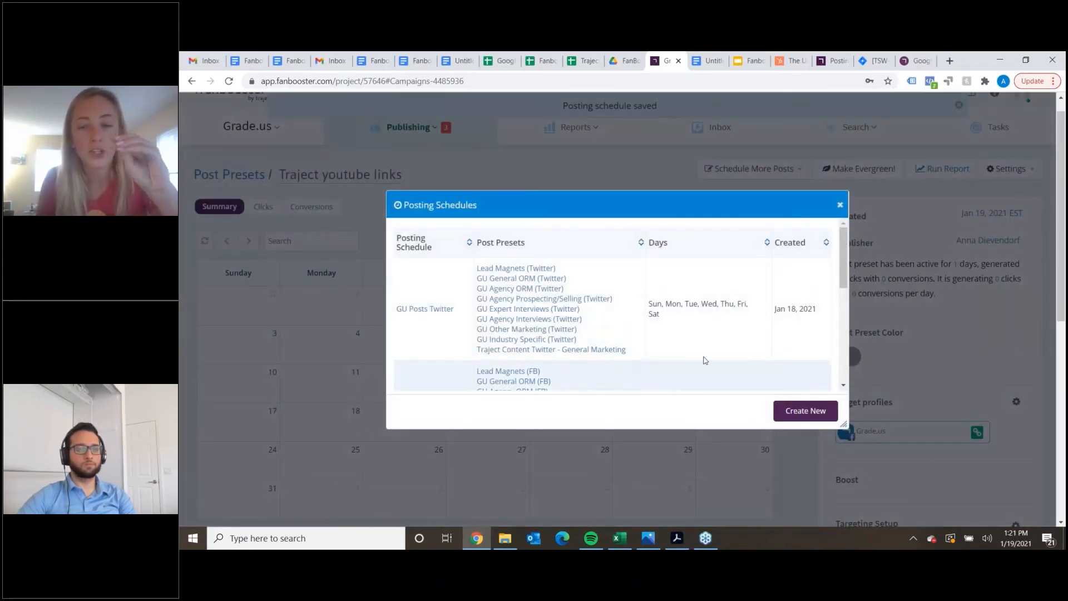
pyautogui.scroll(-1, 612, 339)
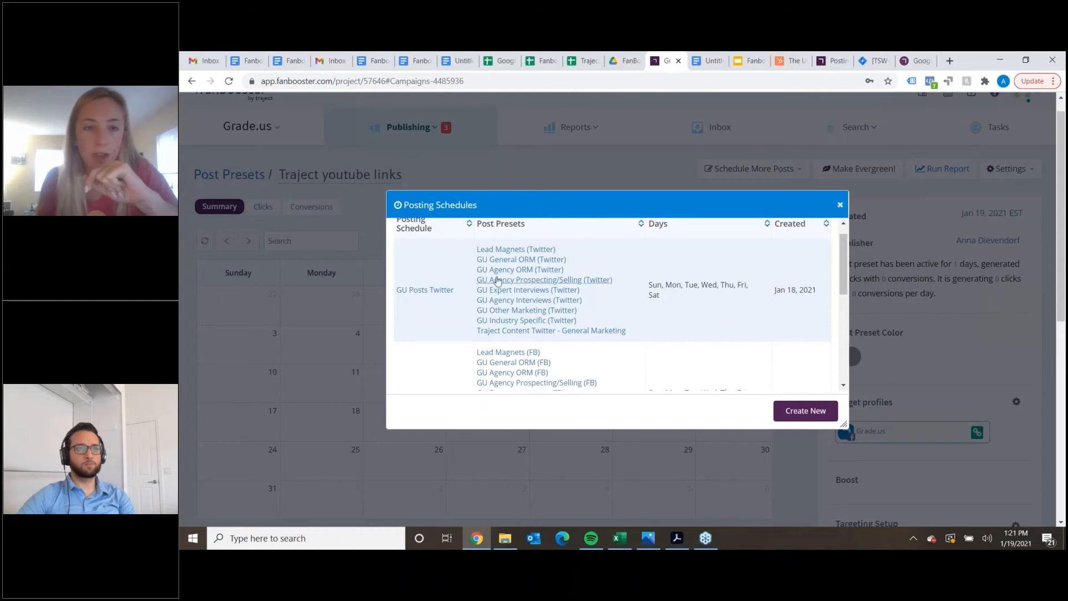
pyautogui.scroll(3, 512, 279)
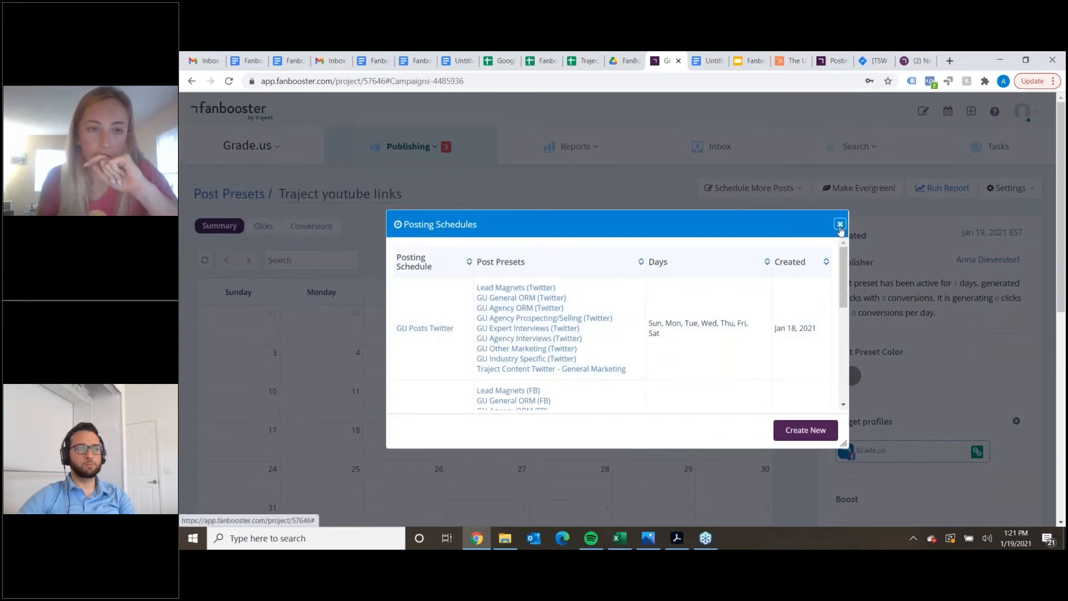
# Close the posting schedules and reopen the "Traject youtube links" preset from the list of all post presets, at its posting schedule setting.
pyautogui.click(840, 224)
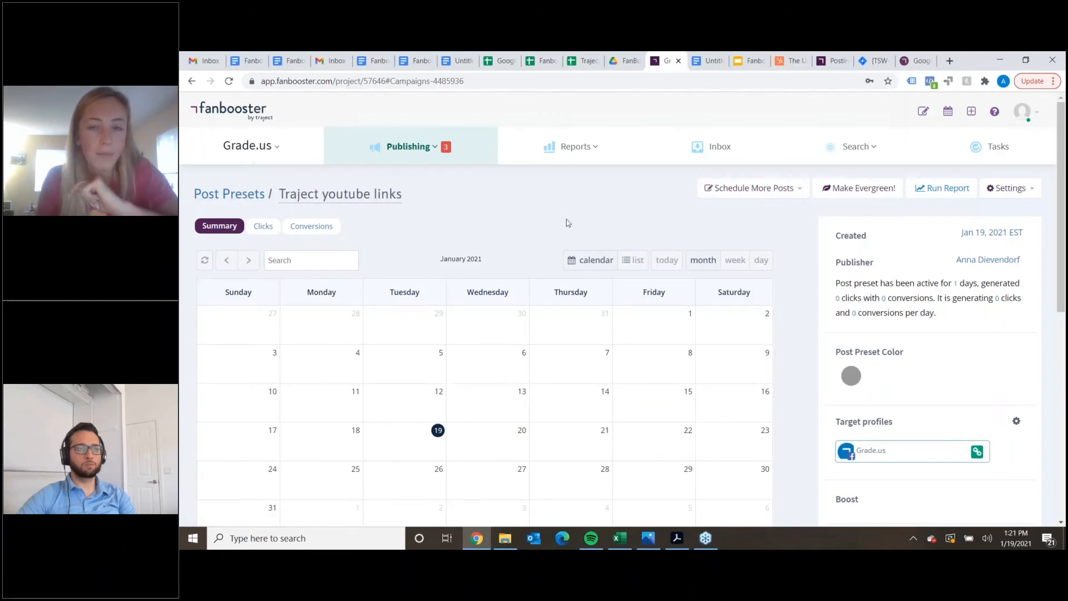
pyautogui.scroll(-1, 512, 272)
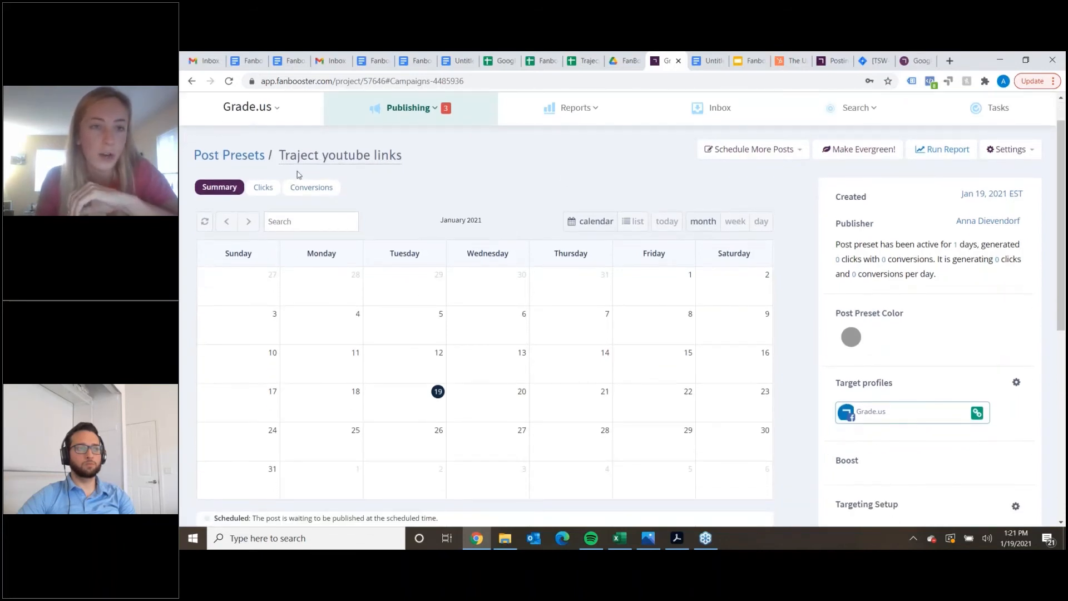
pyautogui.click(430, 111)
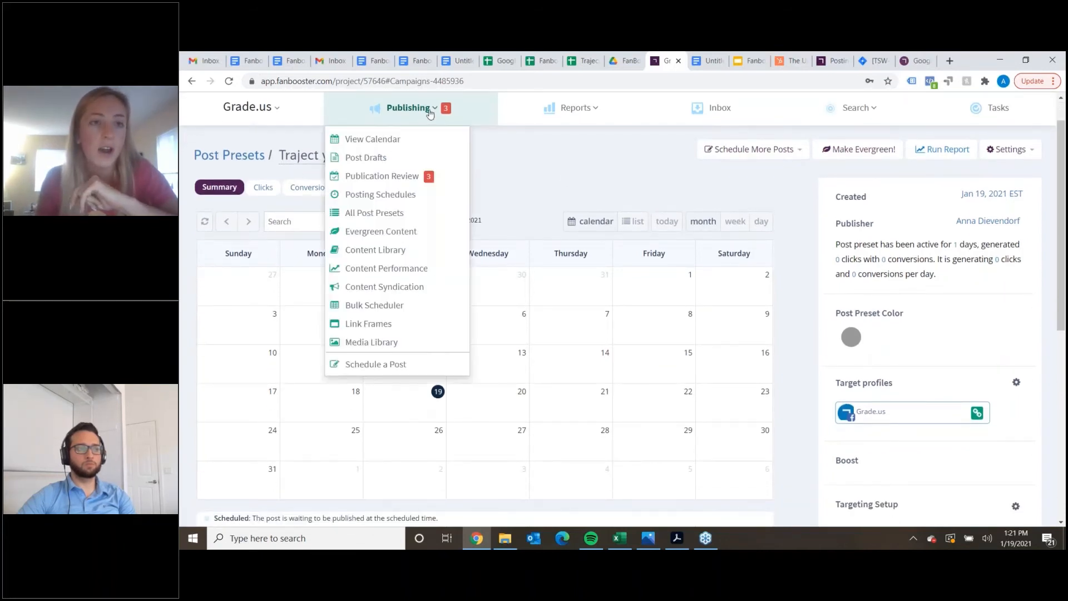
pyautogui.click(396, 213)
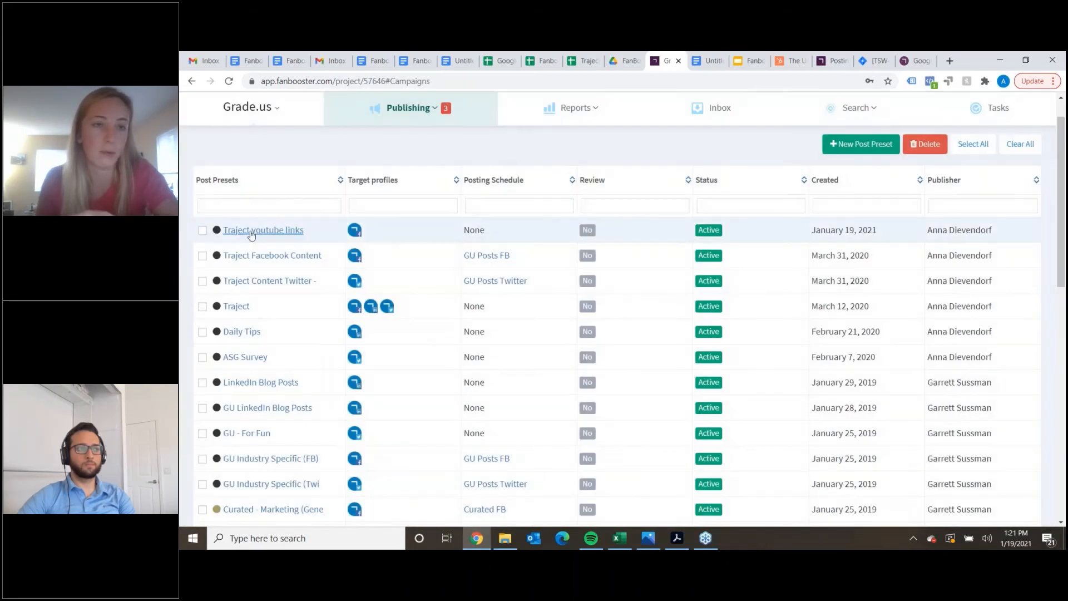
pyautogui.click(252, 231)
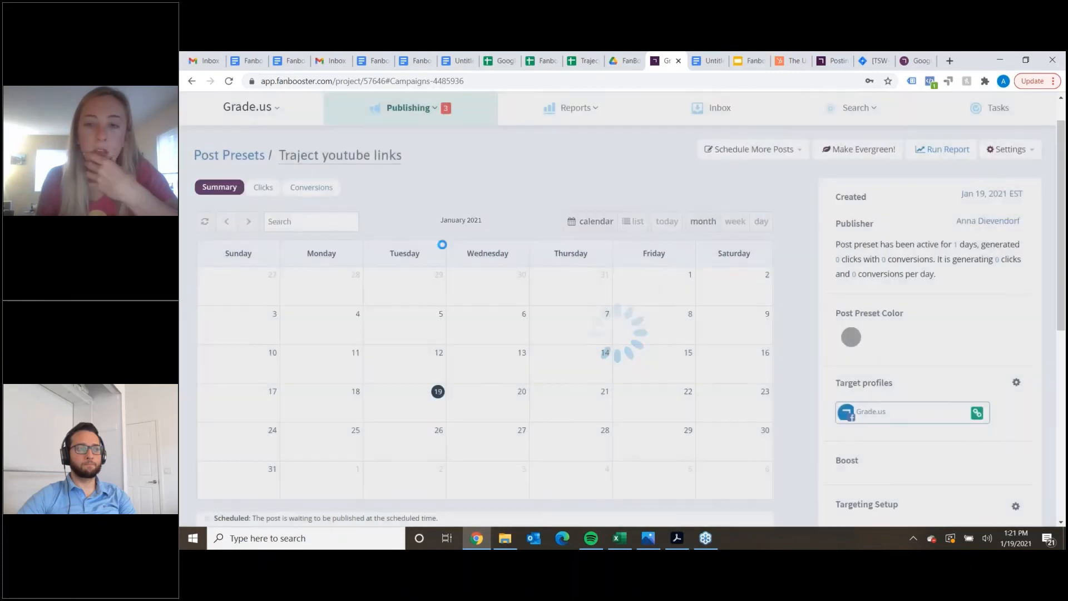
pyautogui.scroll(-3, 760, 220)
pyautogui.scroll(-3, 924, 161)
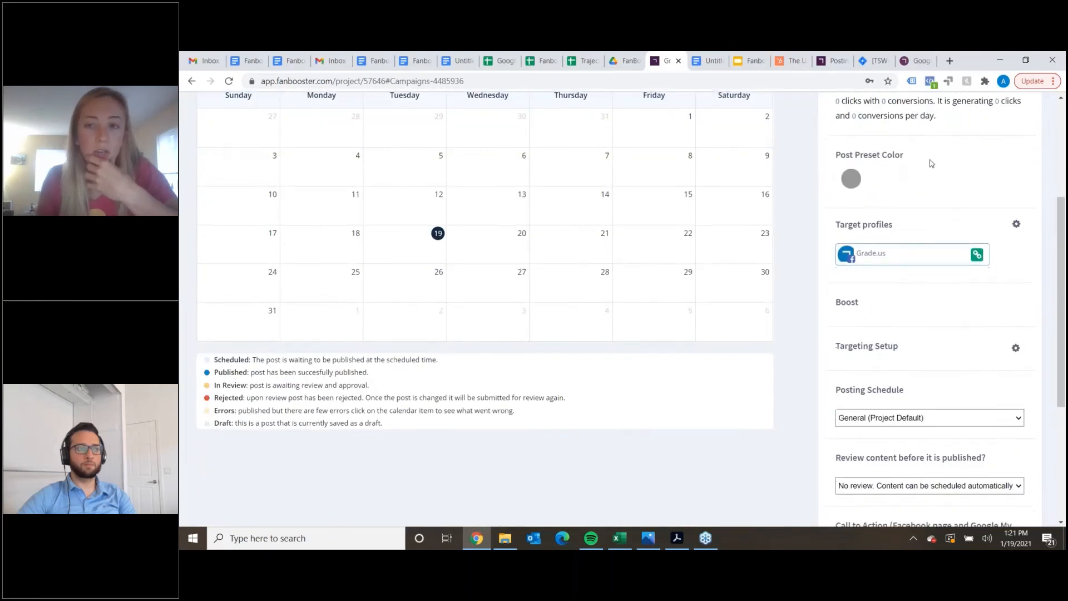
pyautogui.scroll(-2, 934, 163)
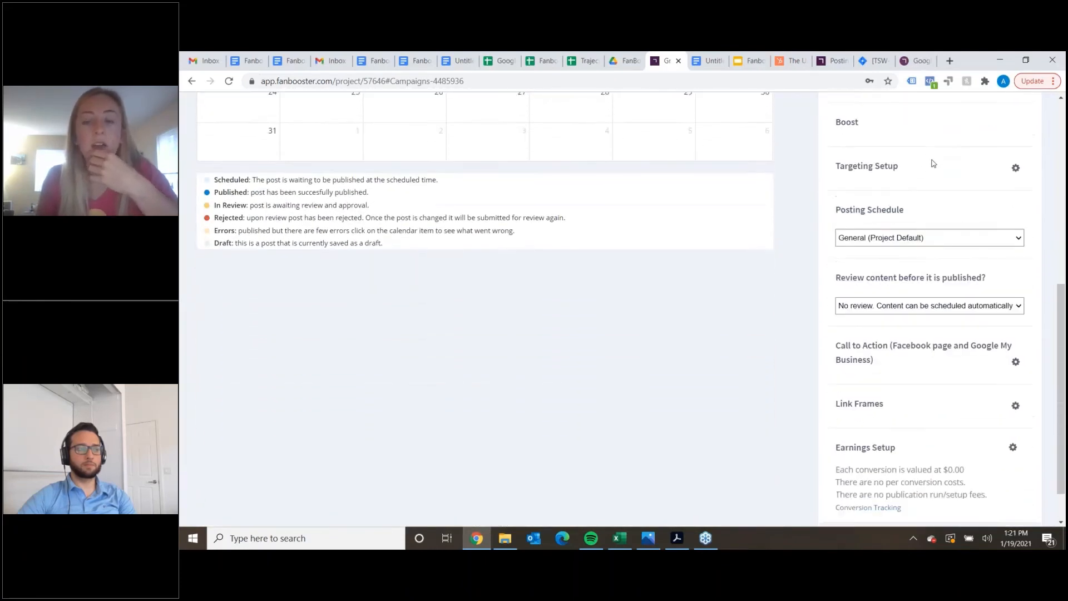
# Switch to the Google Slides deck, view the Post Presets diagram linking presets to posting schedules, and return to Fanbooster.
pyautogui.click(748, 70)
pyautogui.click(264, 407)
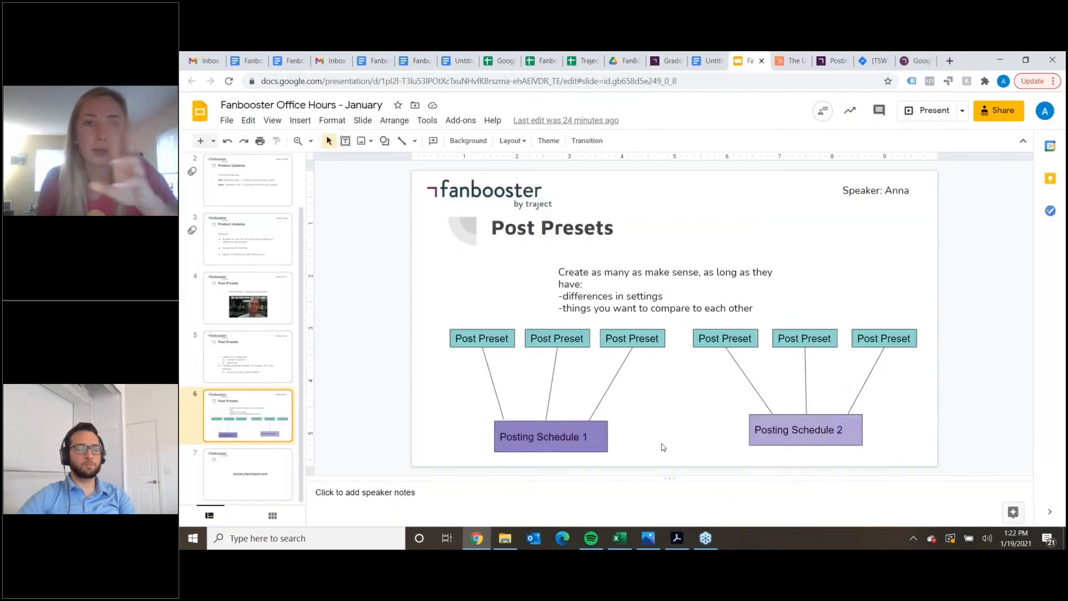
pyautogui.click(667, 63)
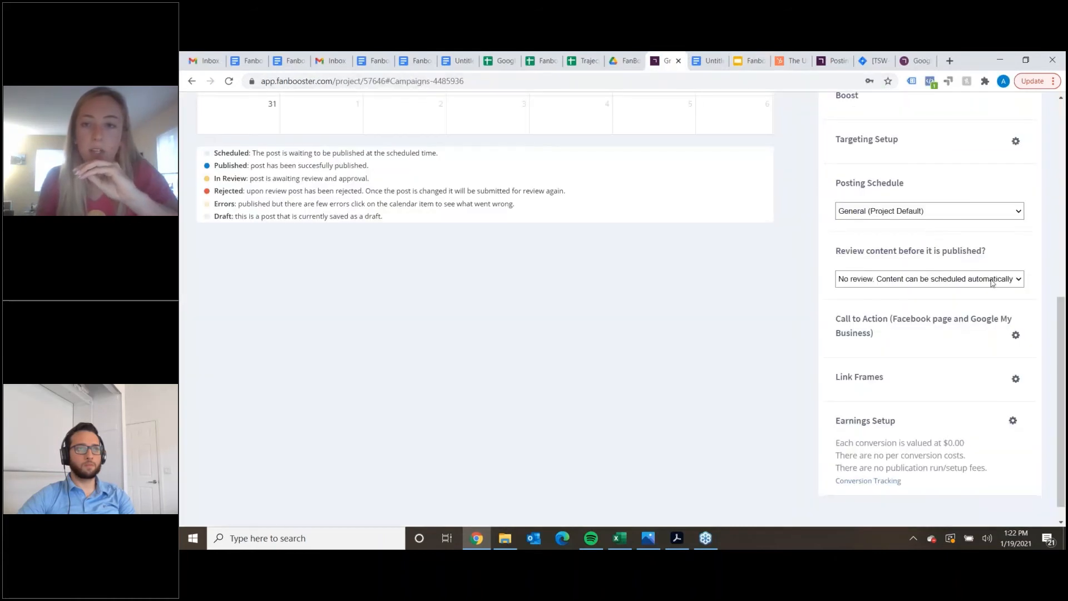
# Set the posting schedule of the "Traject youtube links" preset to Youtube Videos.
pyautogui.click(935, 211)
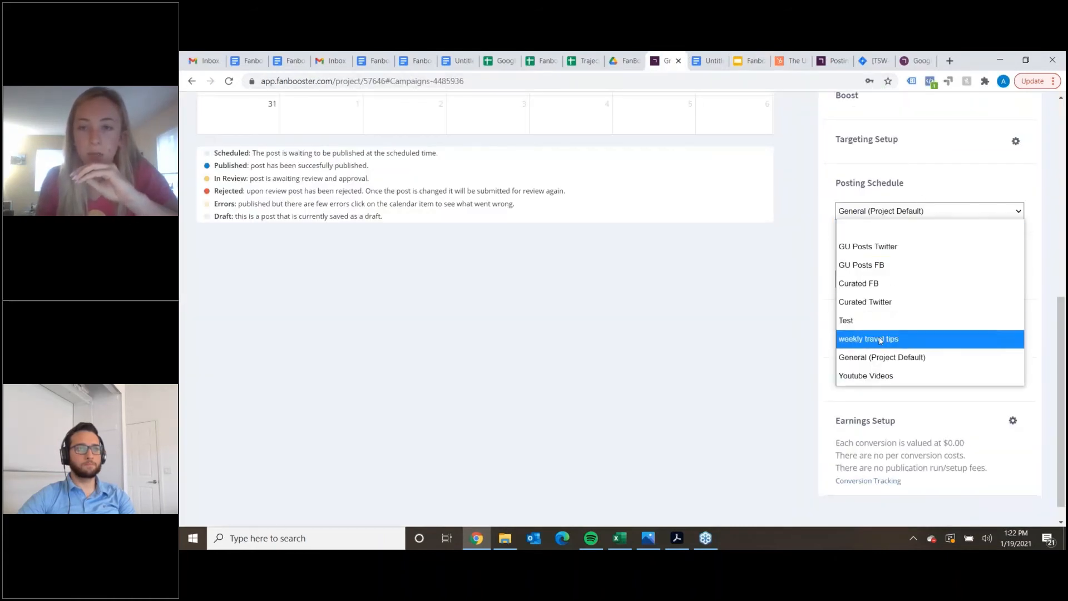
pyautogui.click(885, 376)
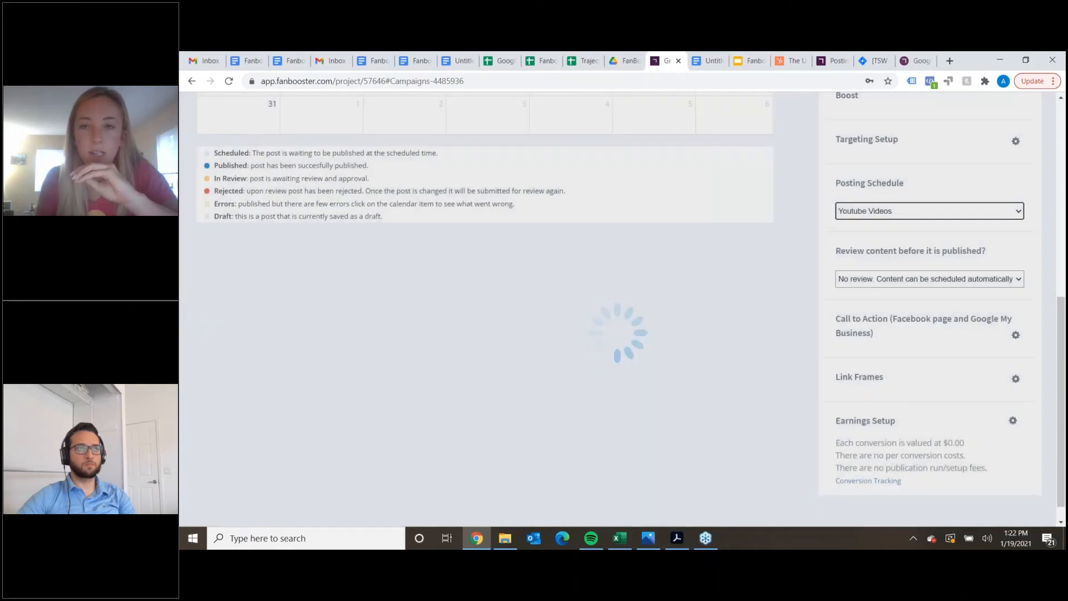
pyautogui.scroll(8, 848, 286)
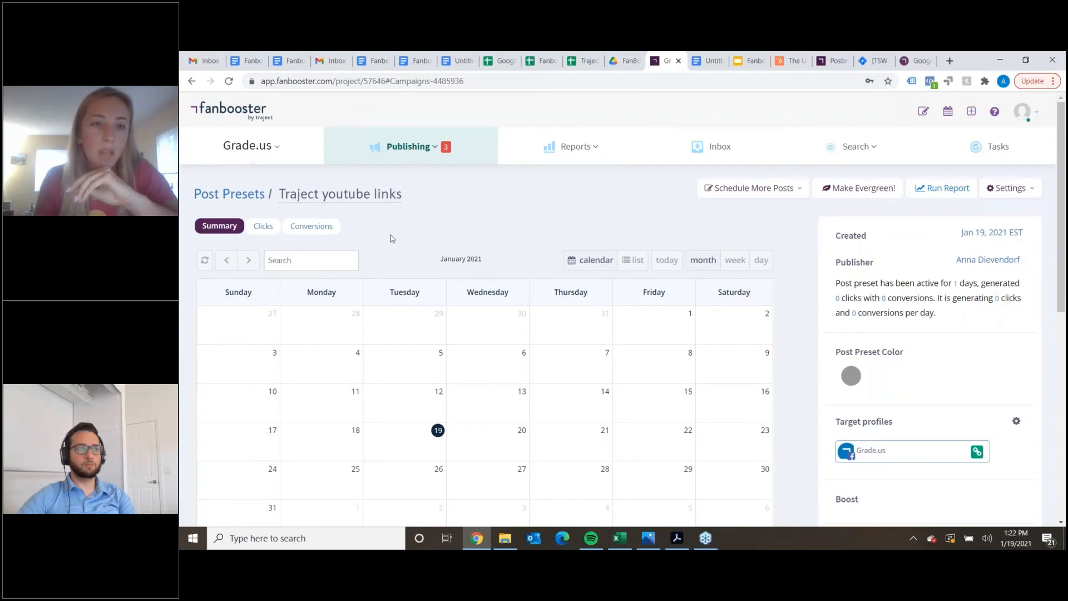
# Start a post for January 20 from the publishing calendar with the "Traject youtube links" preset, review its queue and profile settings, and discard it.
pyautogui.click(399, 148)
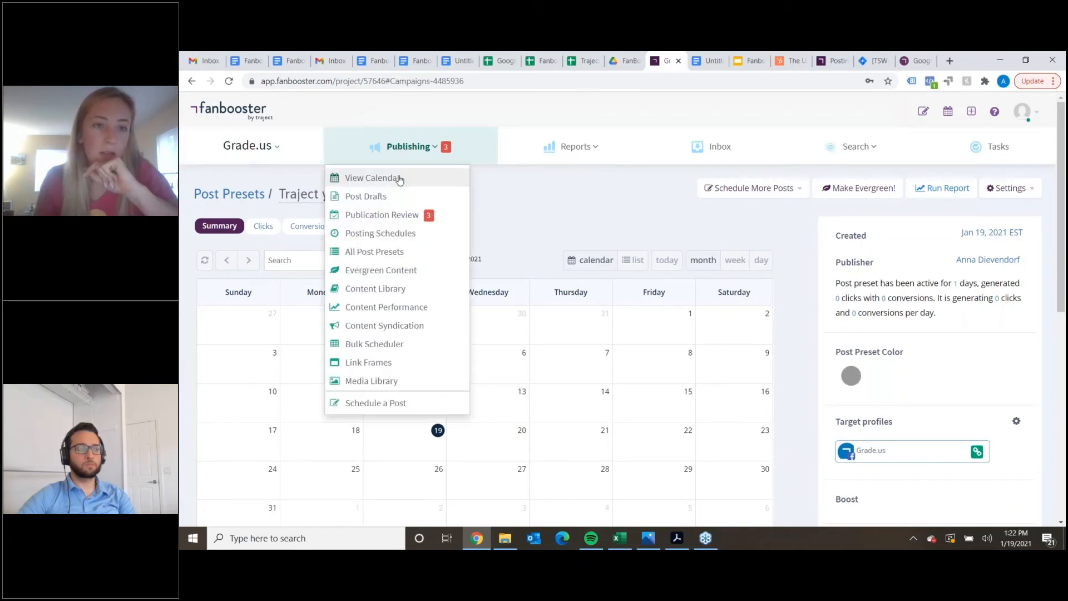
pyautogui.click(400, 180)
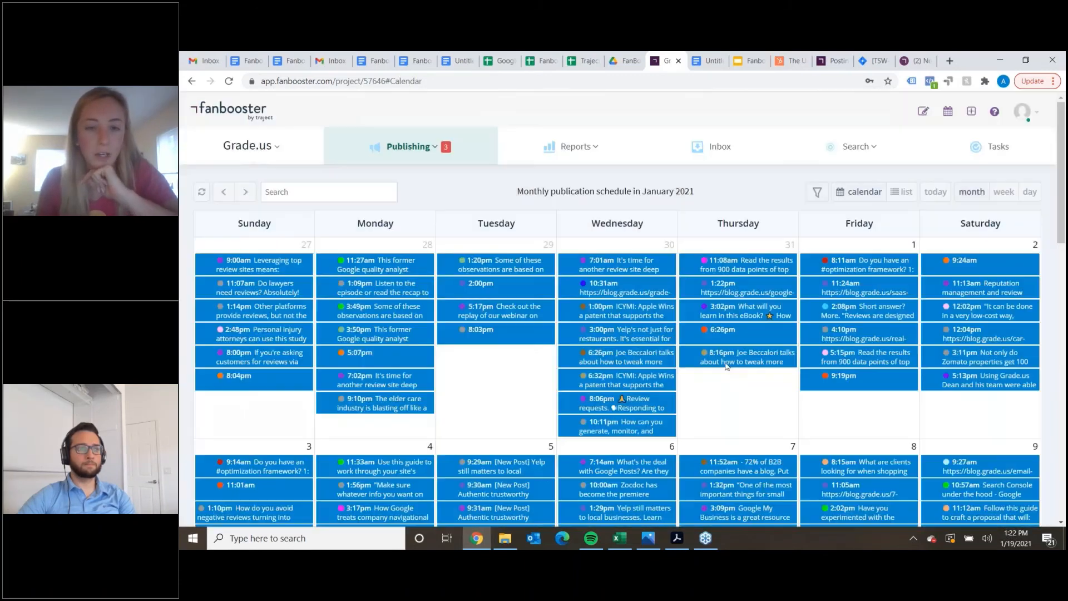
pyautogui.scroll(-3, 707, 365)
pyautogui.scroll(-10, 690, 363)
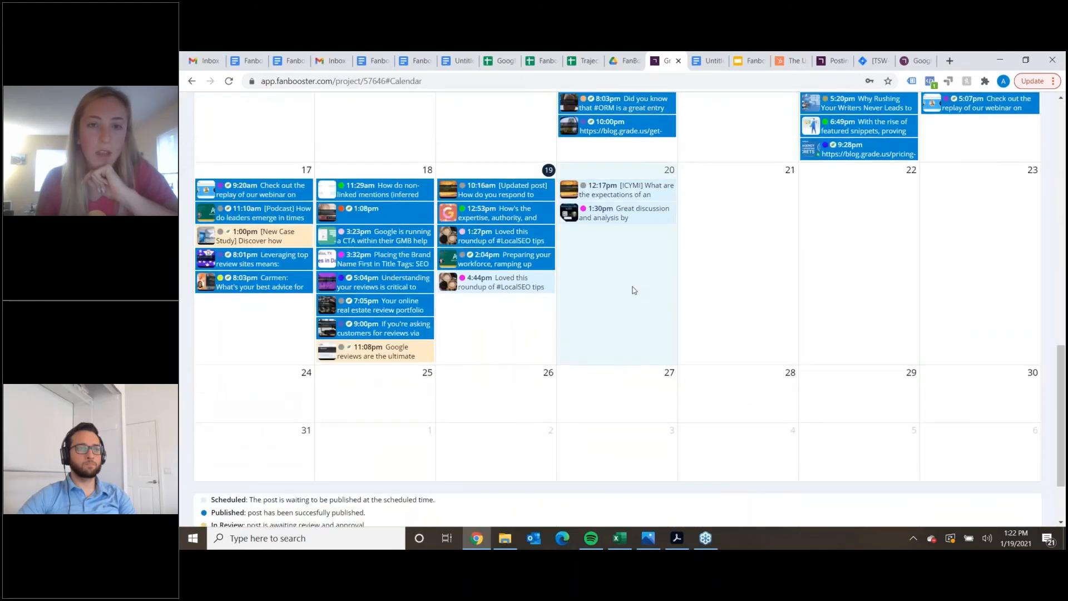
pyautogui.click(672, 313)
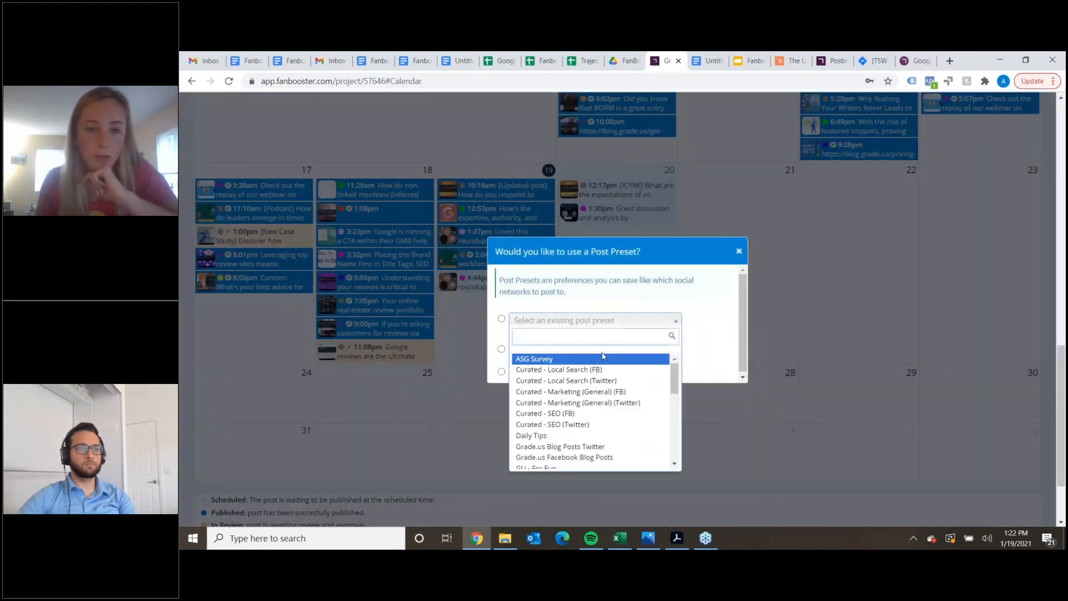
pyautogui.scroll(-6, 588, 376)
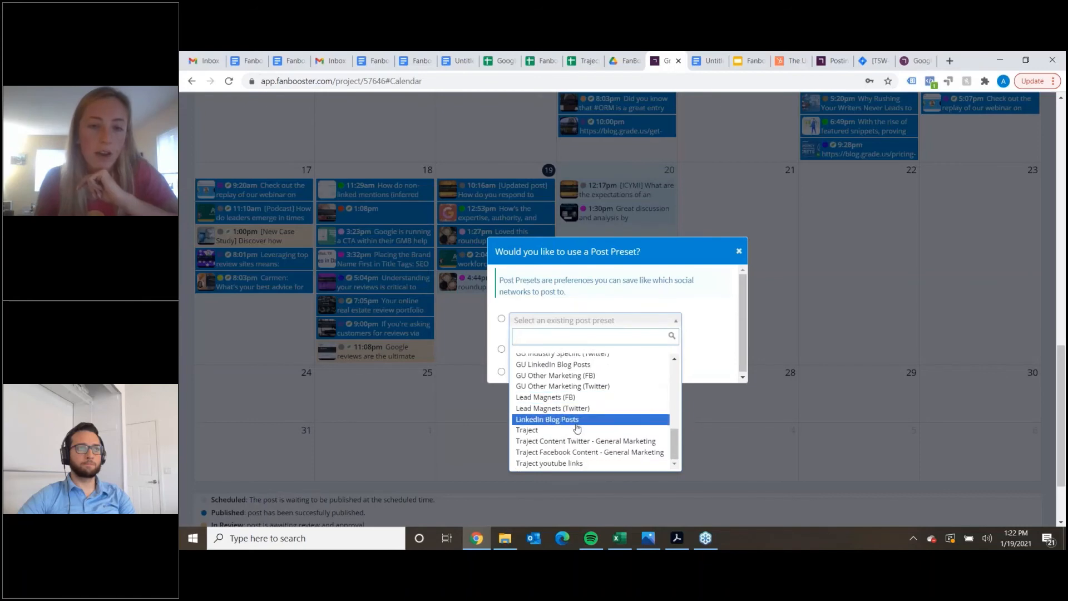
pyautogui.click(578, 464)
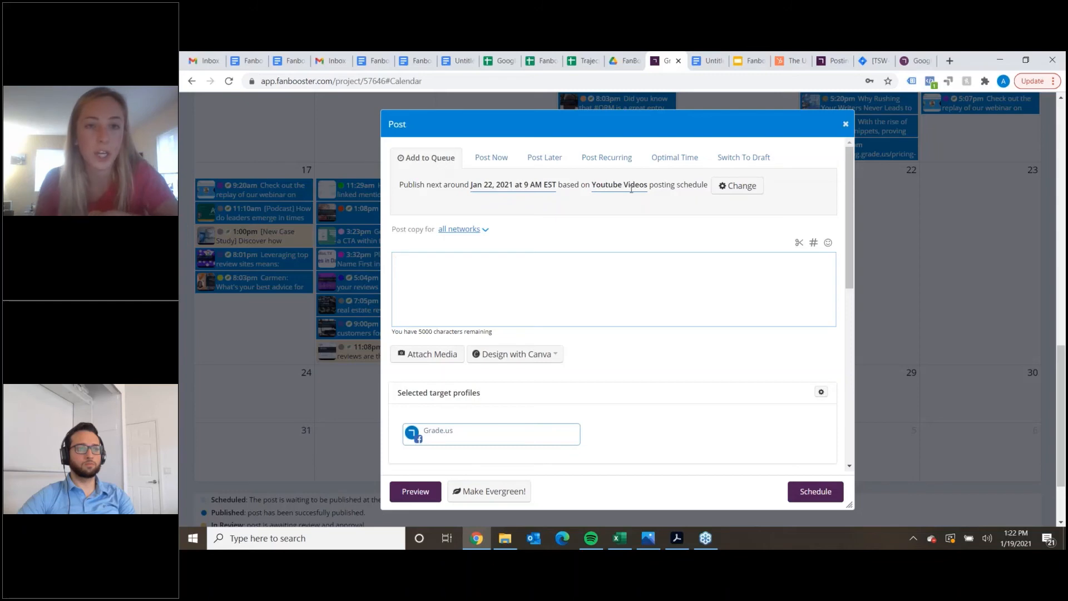
pyautogui.scroll(-5, 631, 396)
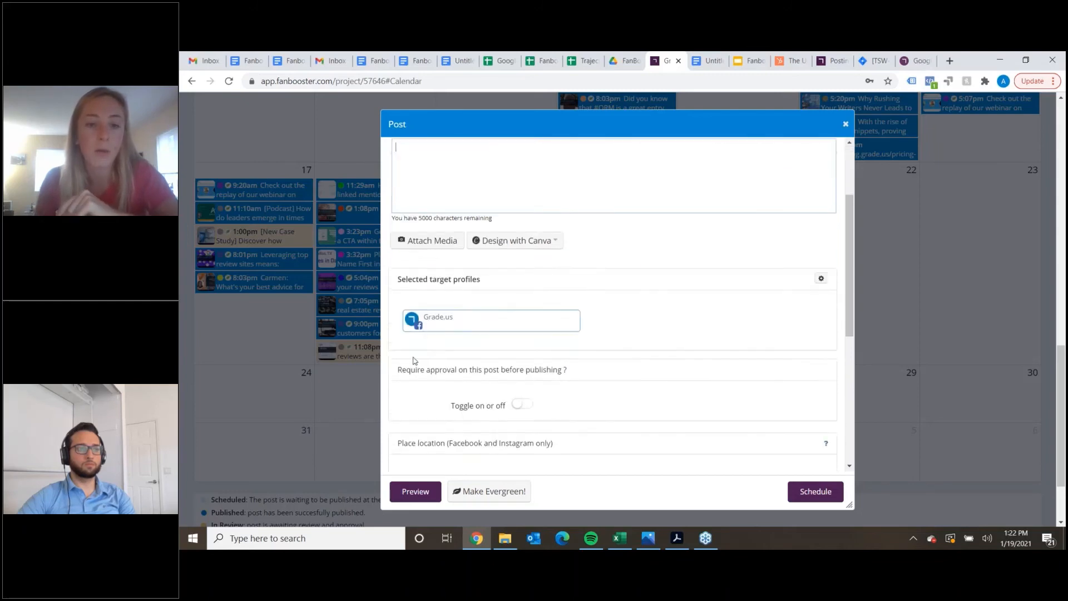
pyautogui.click(846, 124)
# Start a post for January 19 with the "Curated - Local Search (Twitter)" preset, check its posting schedule and target profile, and discard it.
pyautogui.click(512, 340)
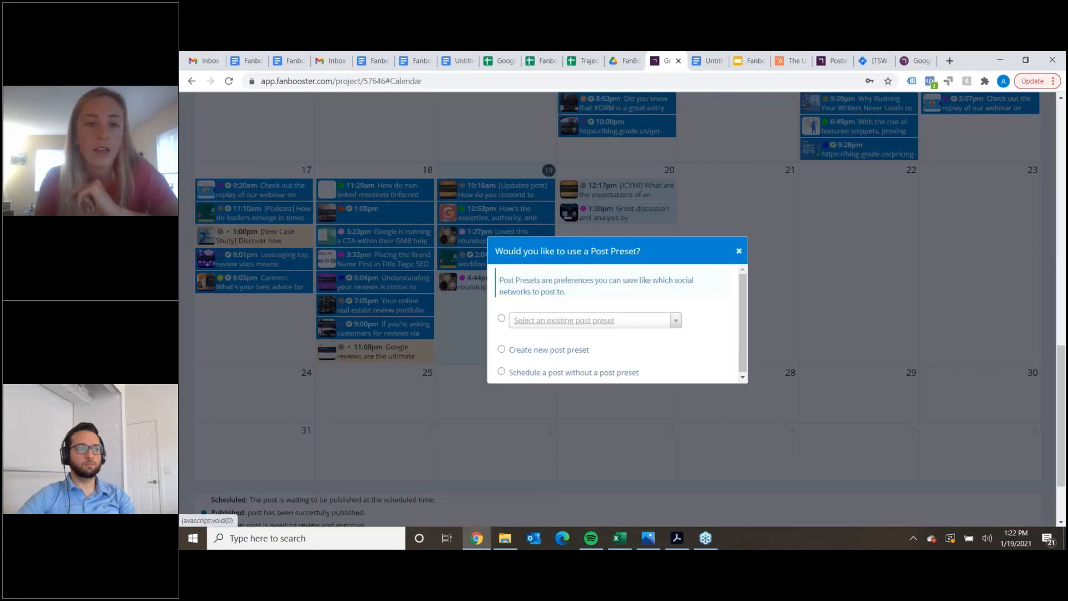
pyautogui.click(677, 323)
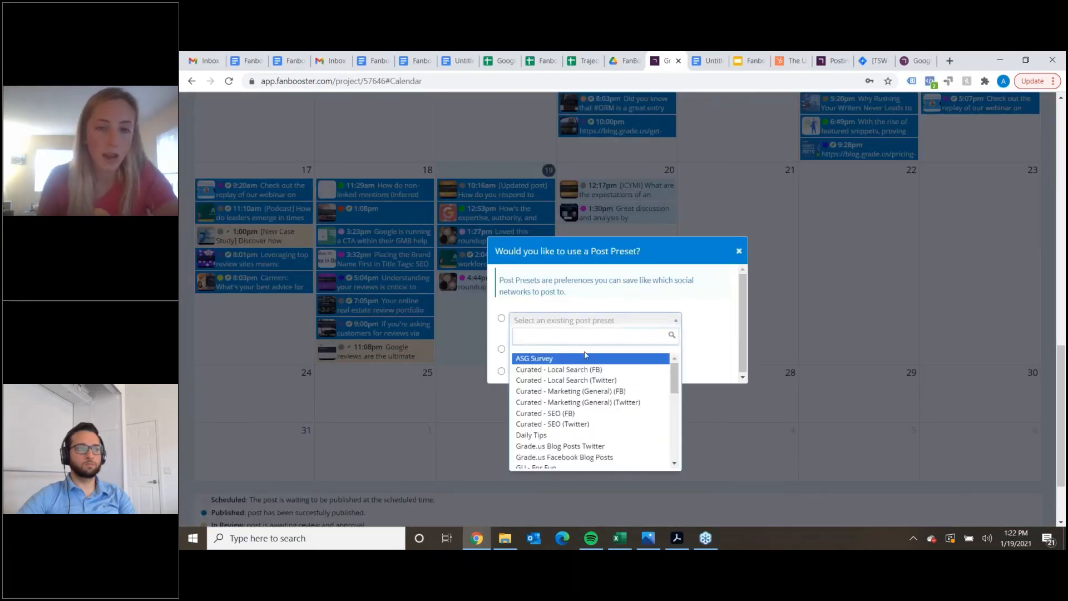
pyautogui.click(584, 381)
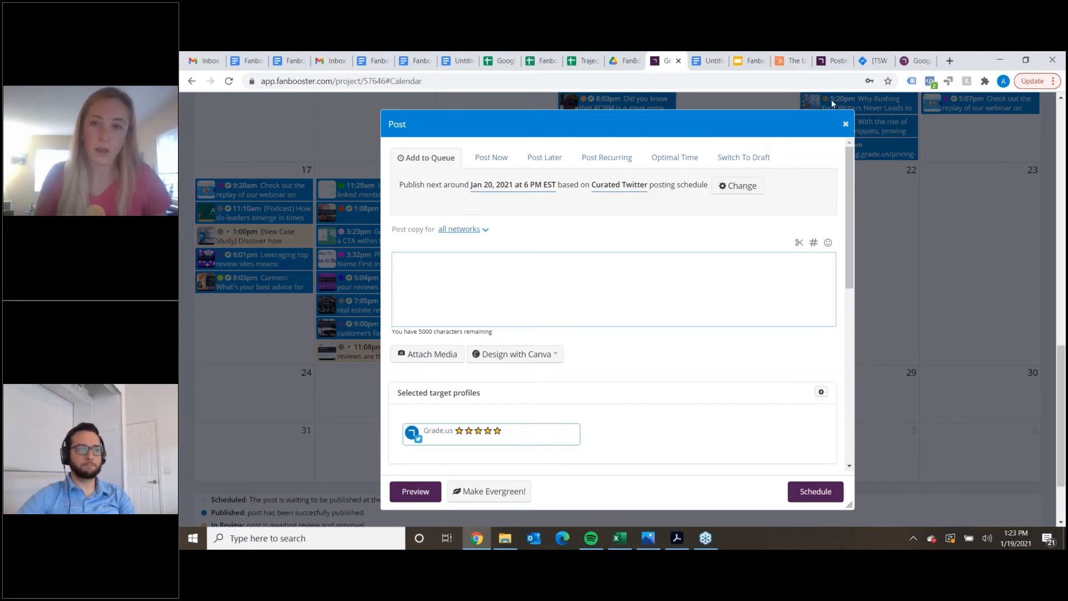
pyautogui.click(845, 124)
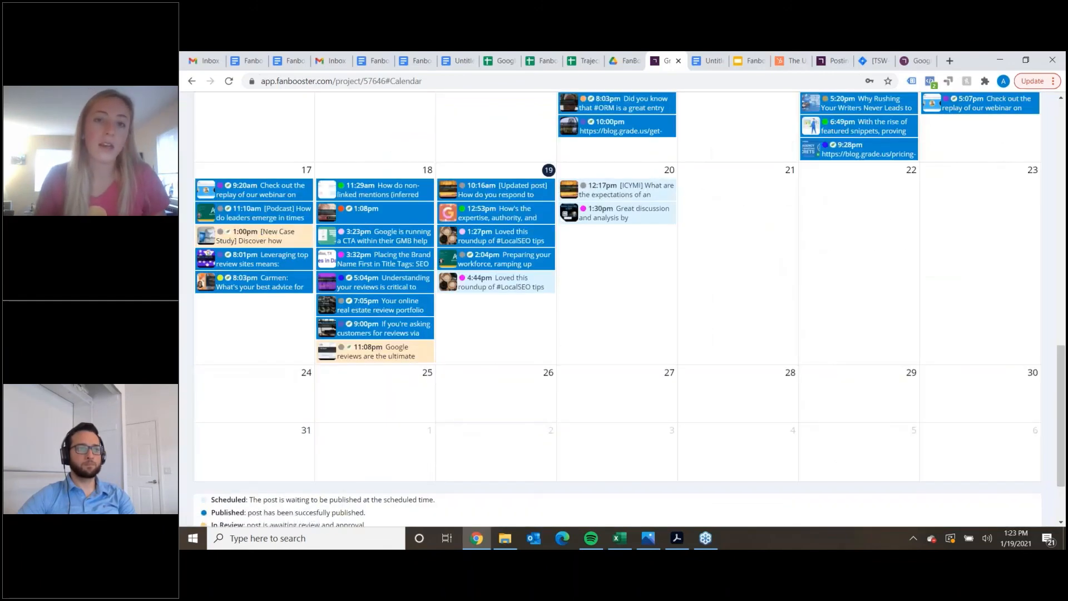
# Open the project's Content Performance report and view the post preset totals.
pyautogui.scroll(4, 619, 287)
pyautogui.scroll(10, 618, 285)
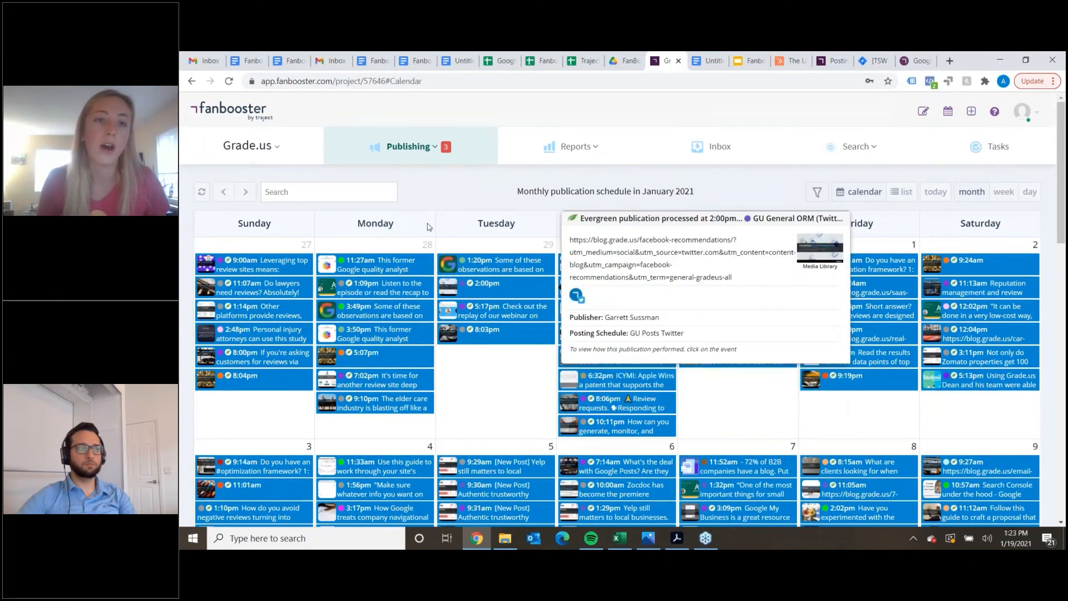
pyautogui.click(427, 149)
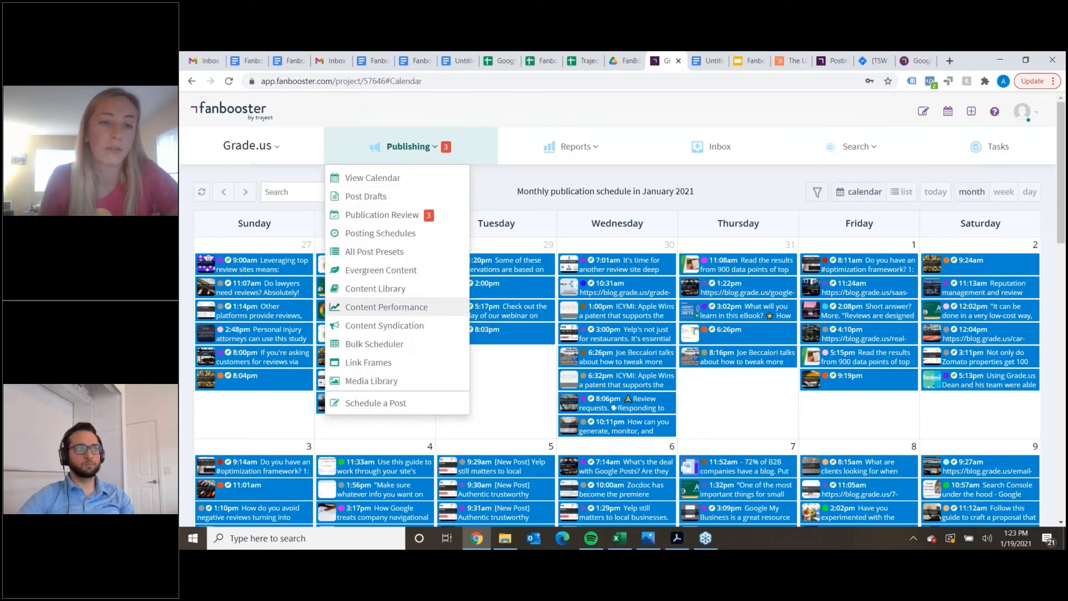
pyautogui.click(427, 313)
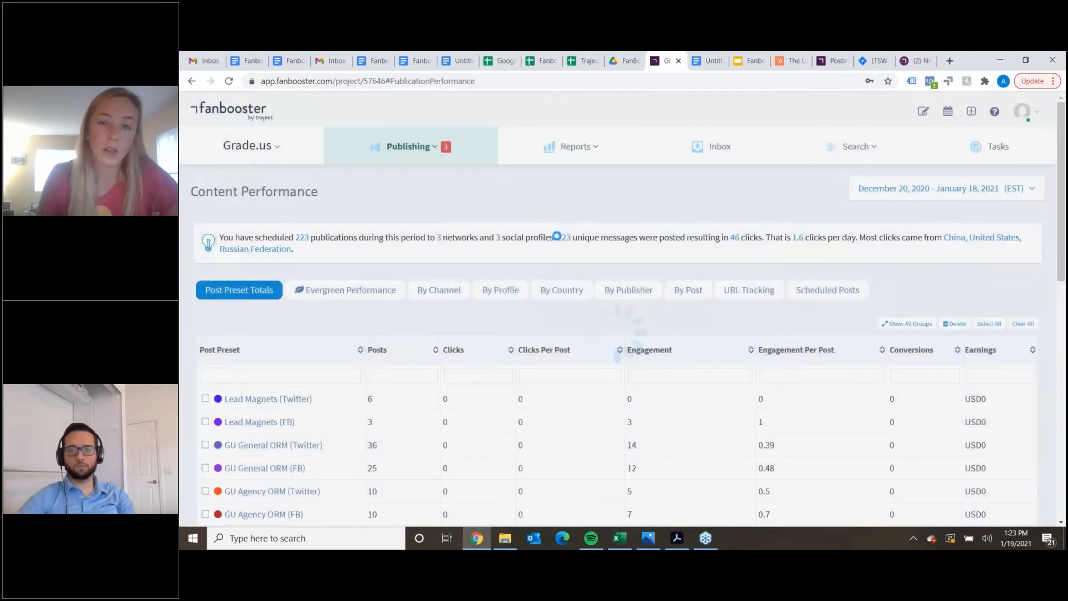
pyautogui.scroll(-2, 595, 184)
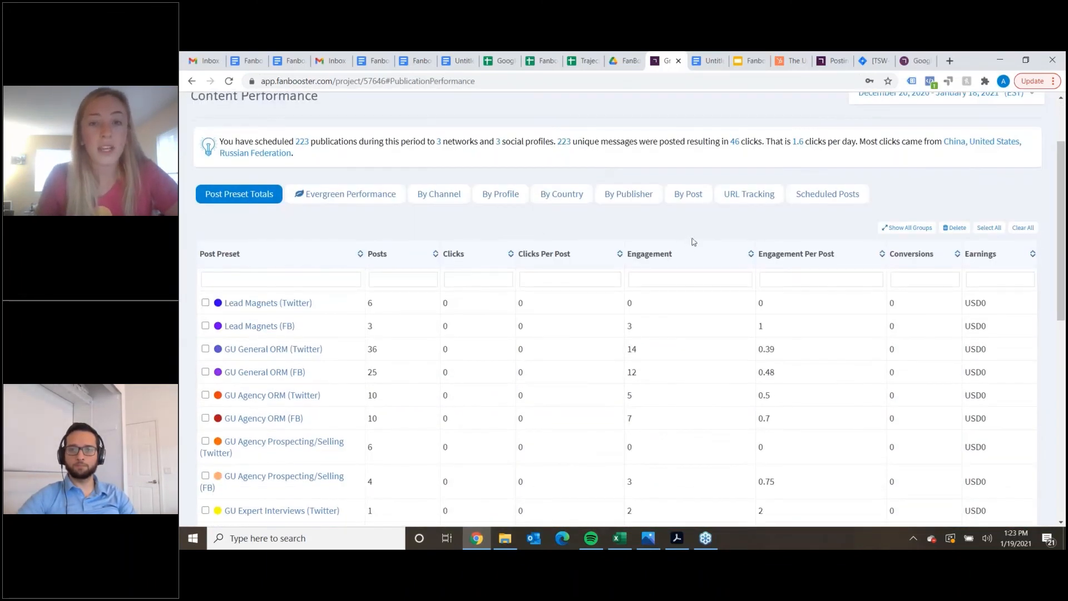
# Sort the post preset totals by engagement and compare how the individual presets perform.
pyautogui.click(662, 260)
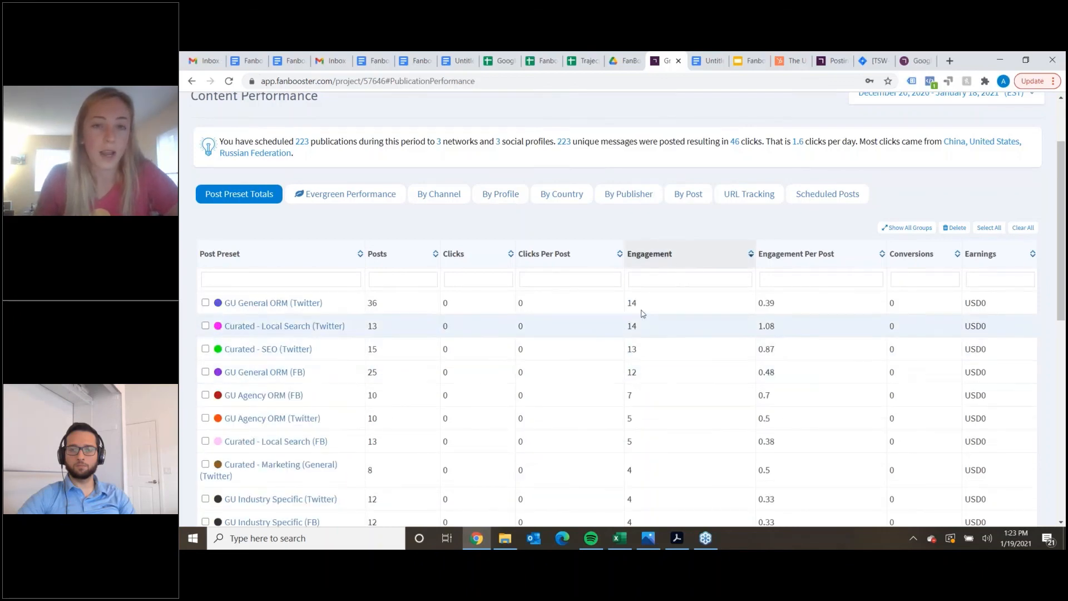
pyautogui.click(565, 257)
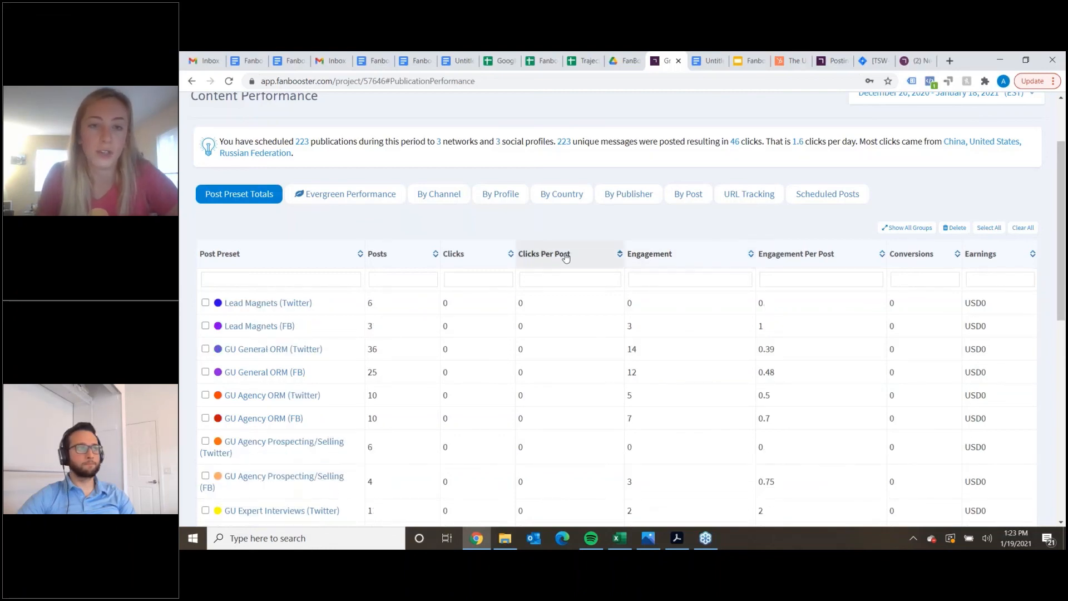
pyautogui.click(646, 255)
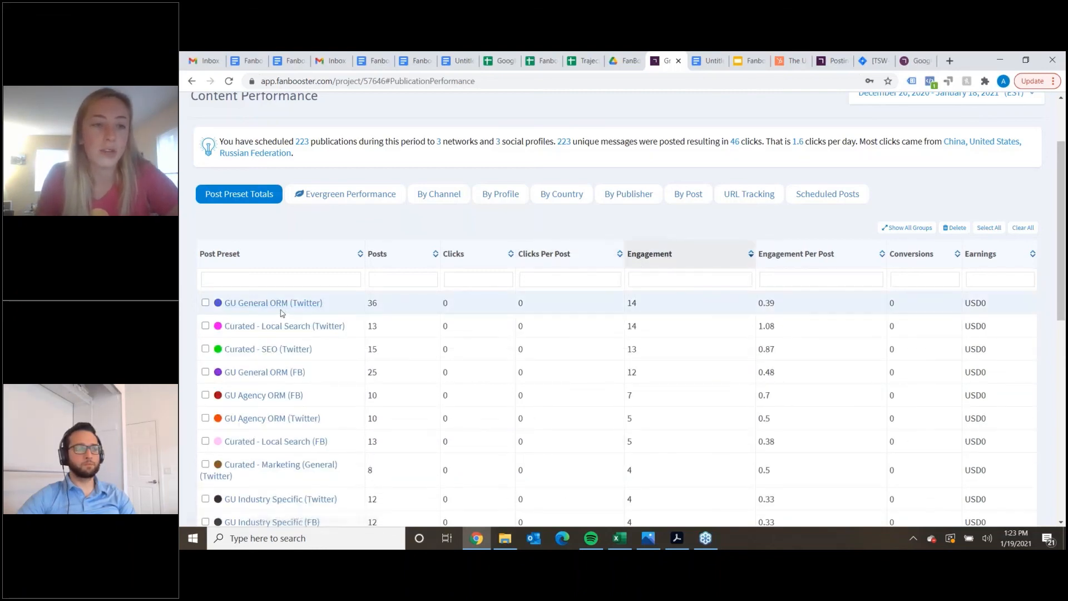
pyautogui.scroll(-2, 282, 307)
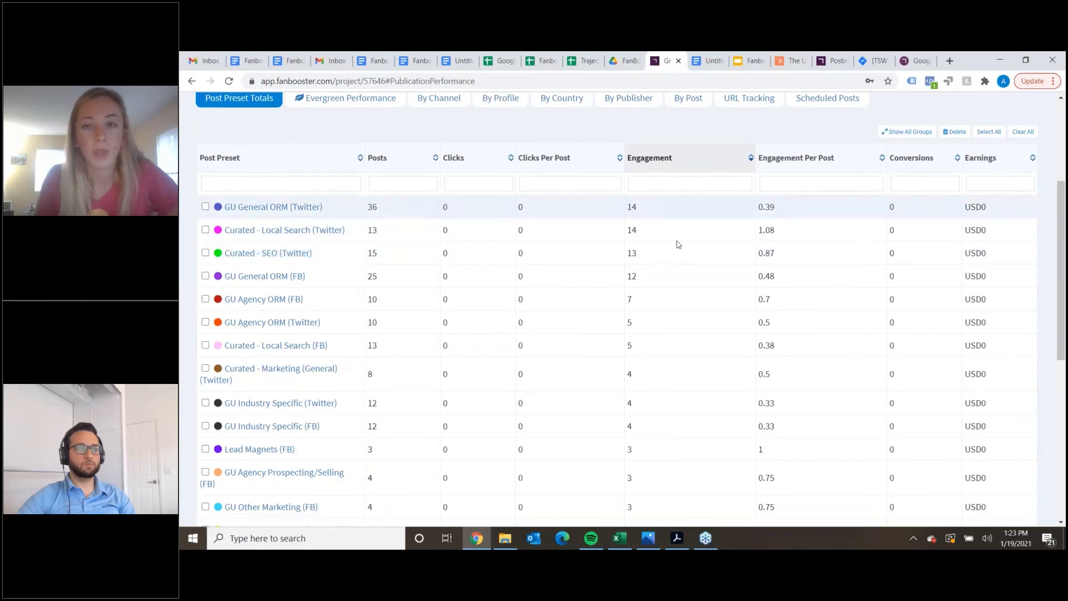
pyautogui.scroll(1, 675, 256)
pyautogui.scroll(1, 675, 269)
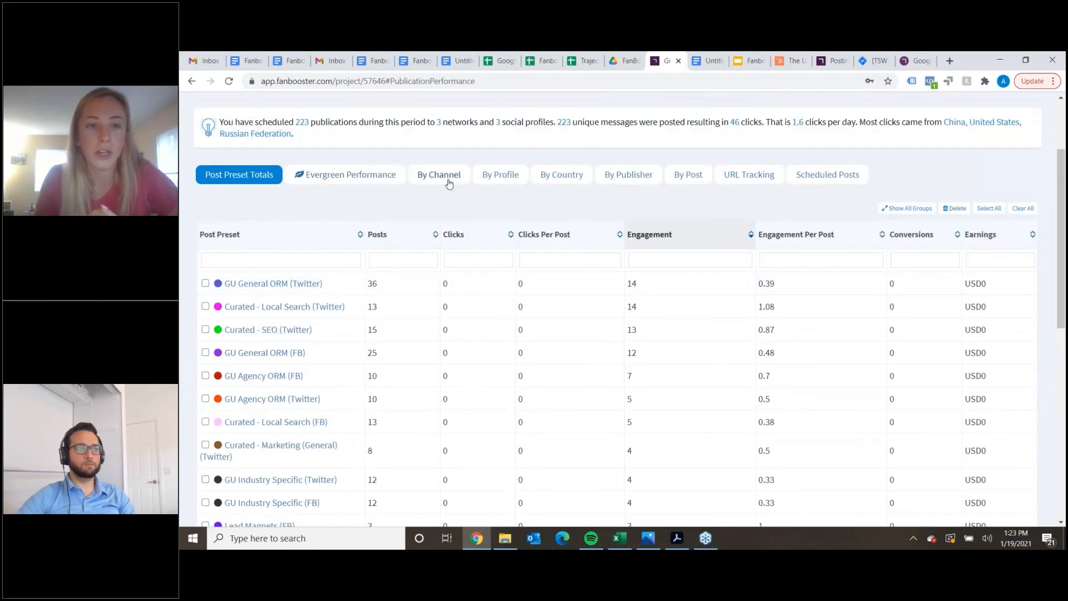
pyautogui.scroll(1, 691, 267)
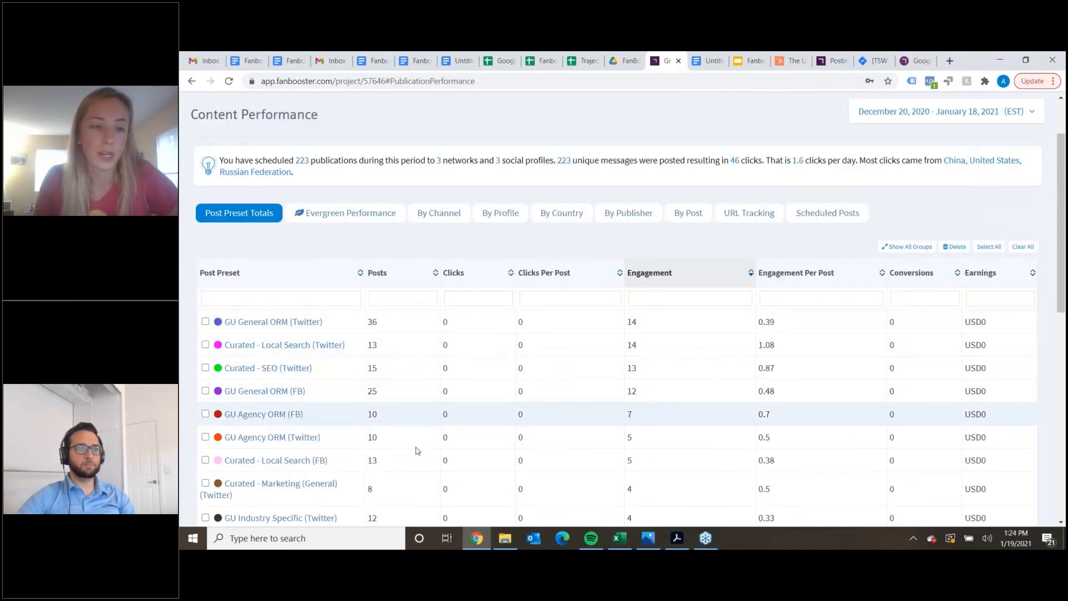
# Open the "GU General ORM (Twitter)" preset from the performance report and review its click timeline, publication calendar and January 14 post details.
pyautogui.click(684, 272)
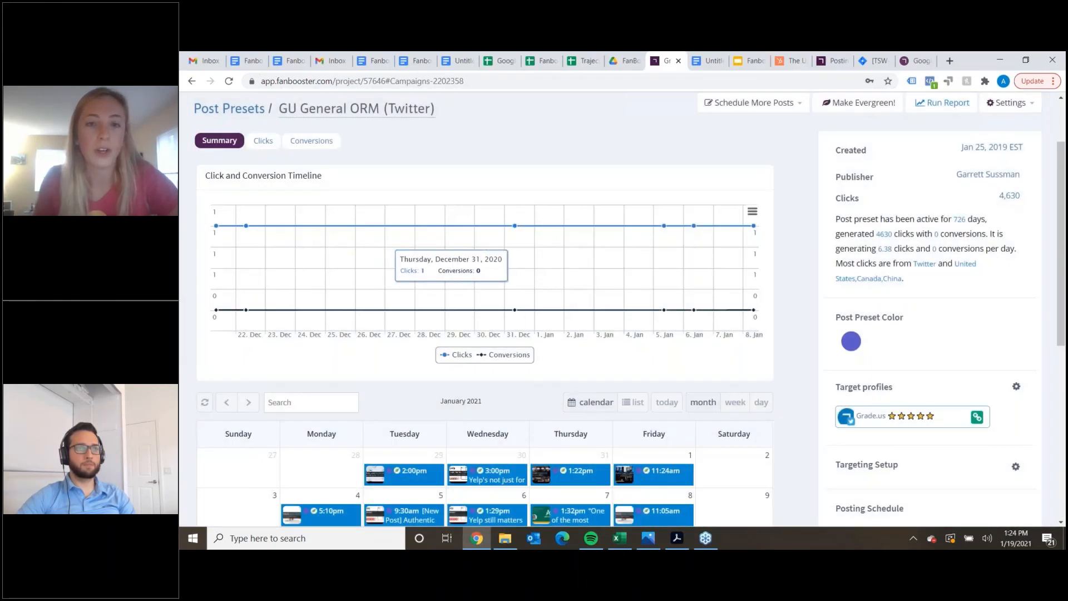
pyautogui.scroll(-1, 782, 418)
pyautogui.scroll(-3, 782, 418)
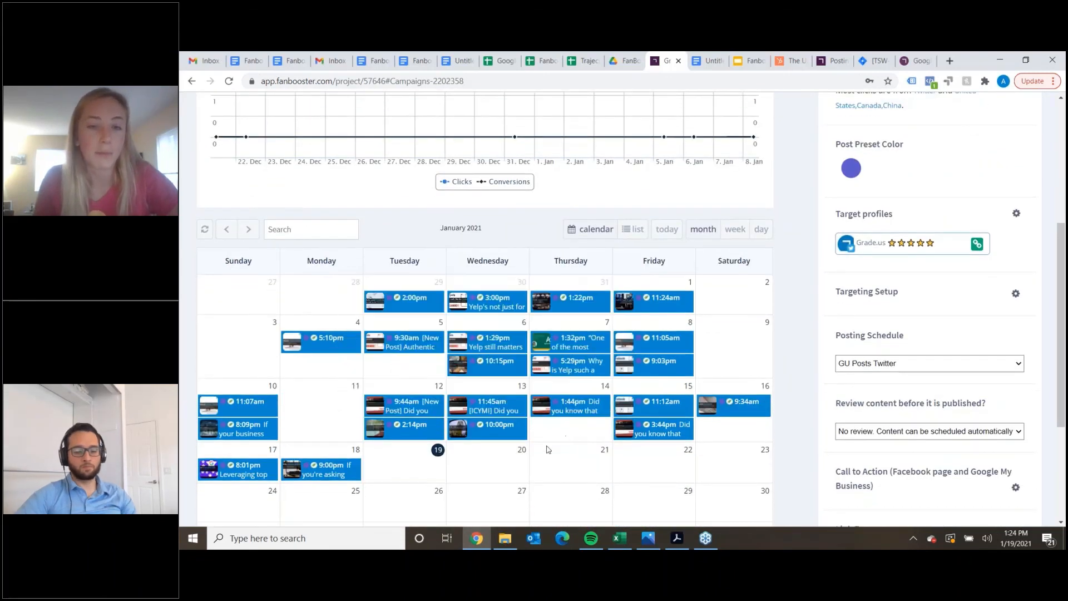
pyautogui.moveTo(573, 405)
pyautogui.scroll(5, 573, 406)
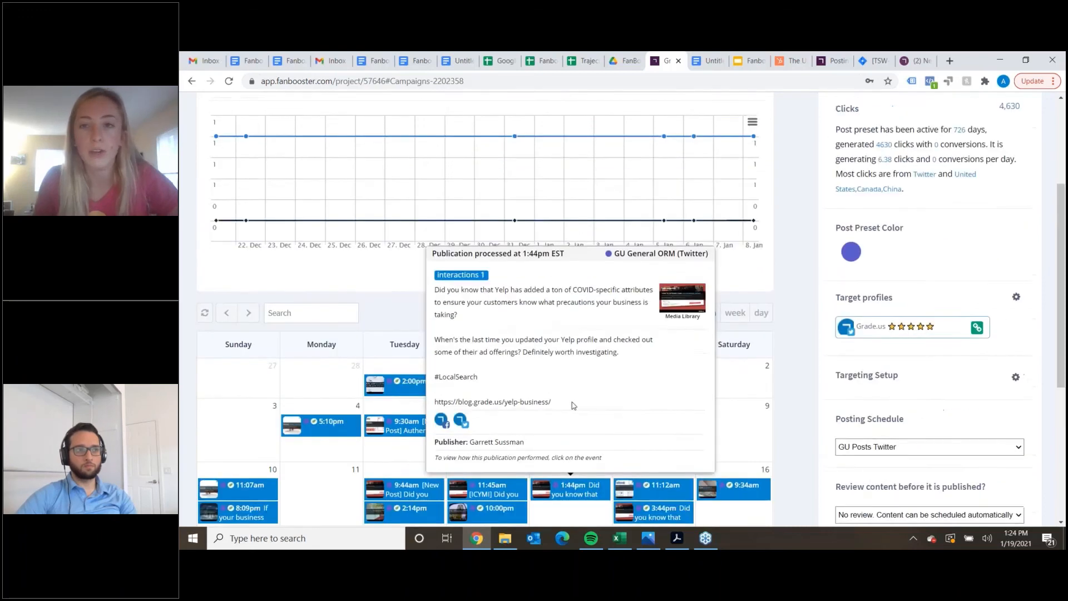